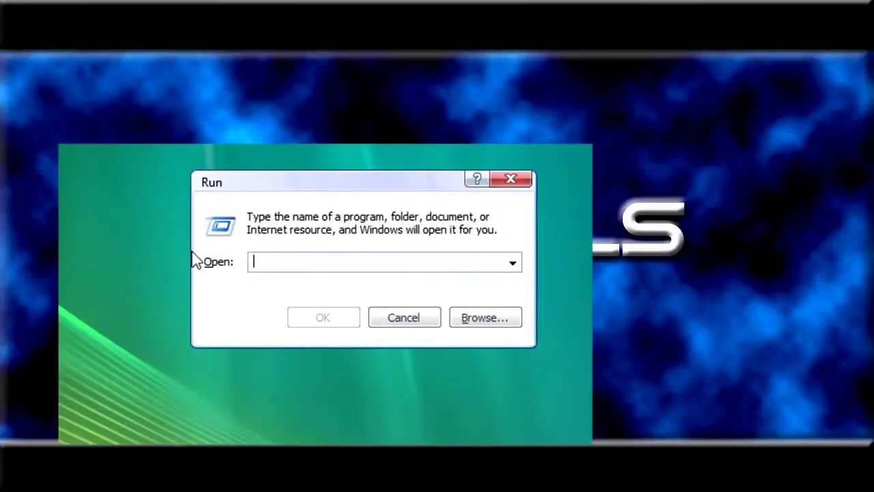
# Dismiss the Run box and launch Photoshop CS4 to an empty workspace.
pyautogui.write('msconfig')
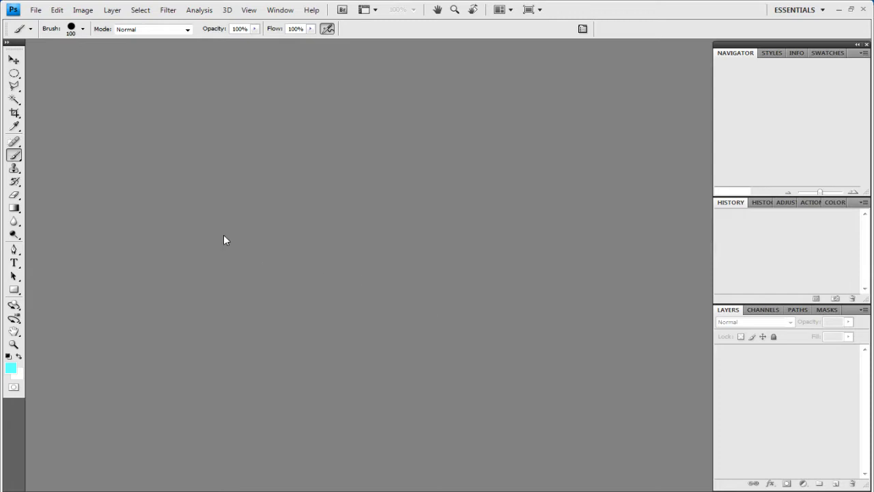
# Create a new white document 4000 × 4000 pixels via File > New.
pyautogui.click(43, 13)
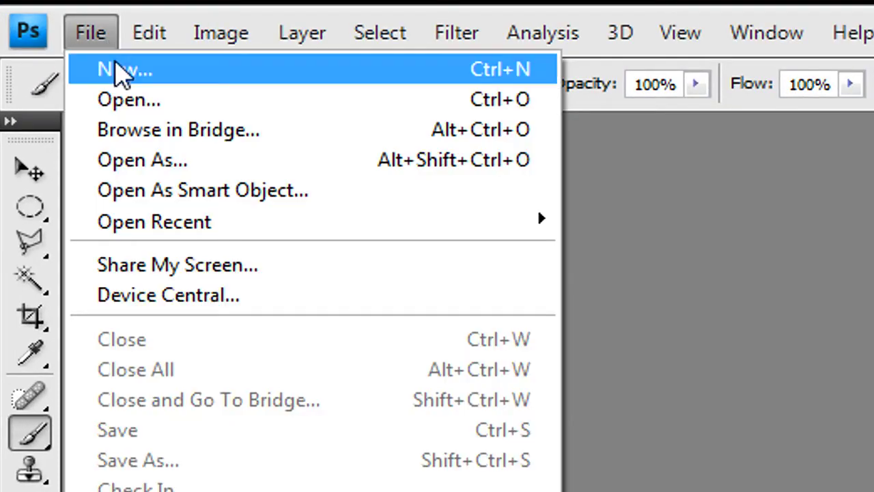
pyautogui.click(123, 71)
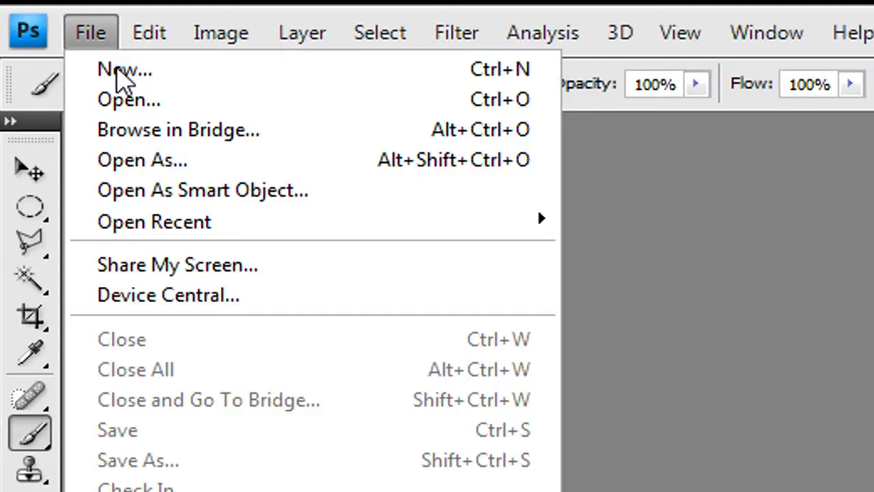
pyautogui.click(367, 197)
pyautogui.doubleClick(367, 197)
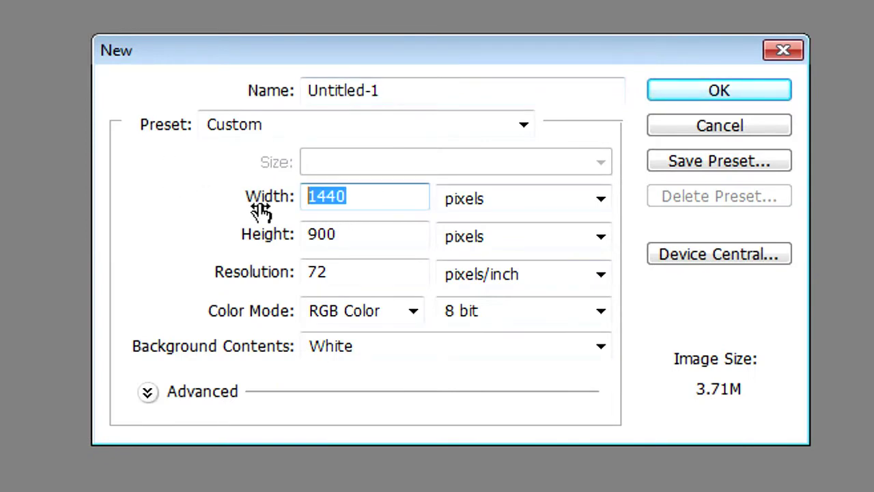
pyautogui.click(343, 232)
pyautogui.doubleClick(343, 232)
pyautogui.click(367, 197)
pyautogui.doubleClick(367, 198)
pyautogui.write('4000')
pyautogui.press('Tab')
pyautogui.write('4000')
pyautogui.click(392, 193)
pyautogui.doubleClick(393, 193)
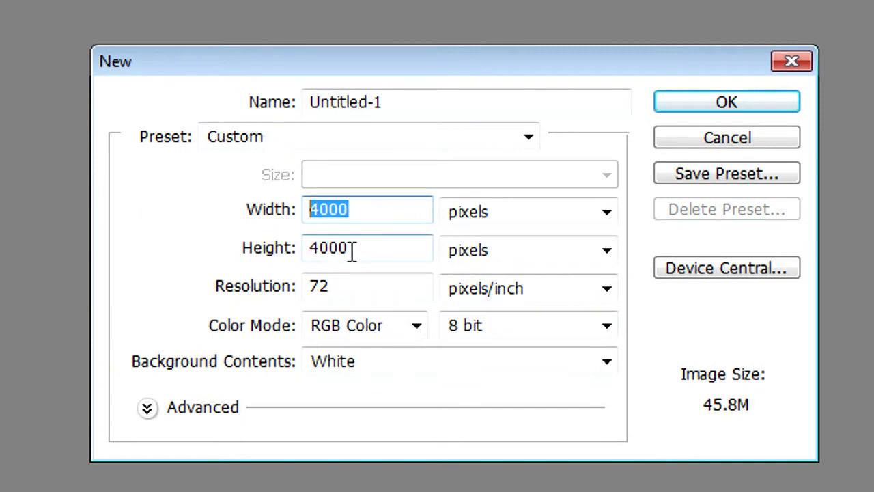
pyautogui.doubleClick(369, 247)
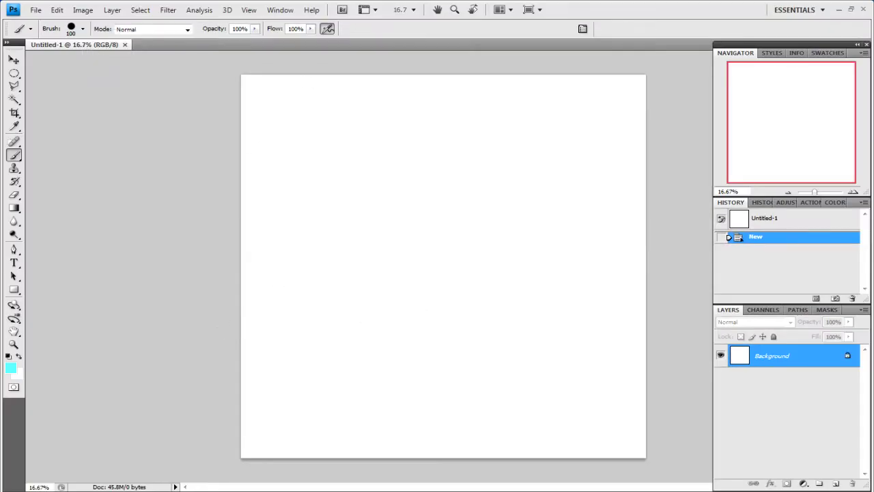
# Drag the texture PNGs from the Planet Textures folder into Photoshop to open them.
pyautogui.hotkey('alt', 'Tab')
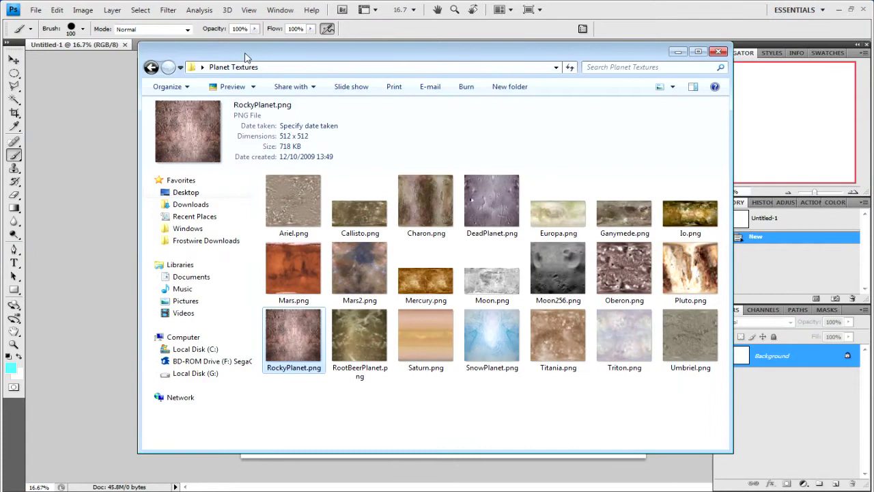
pyautogui.moveTo(246, 58); pyautogui.dragTo(484, 83)
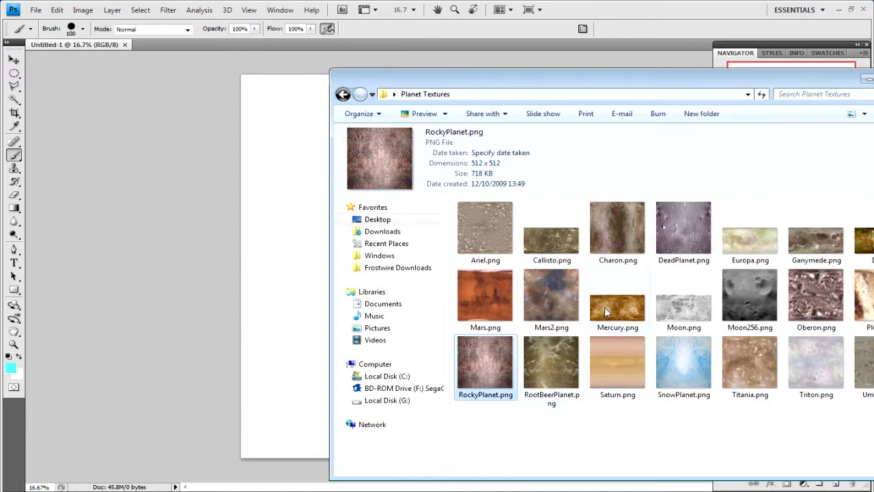
pyautogui.moveTo(552, 304); pyautogui.dragTo(185, 215)
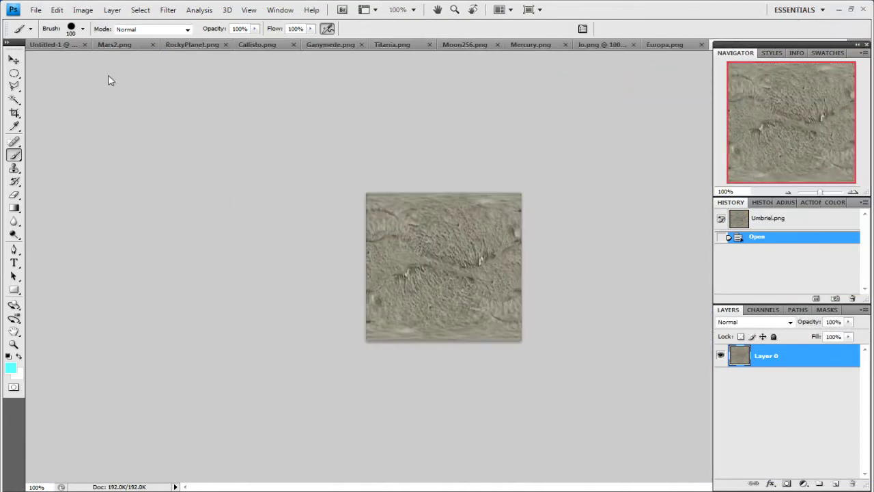
# Float Mars2.png and Callisto as separate windows and bring Mercury.png to the front.
pyautogui.click(115, 46)
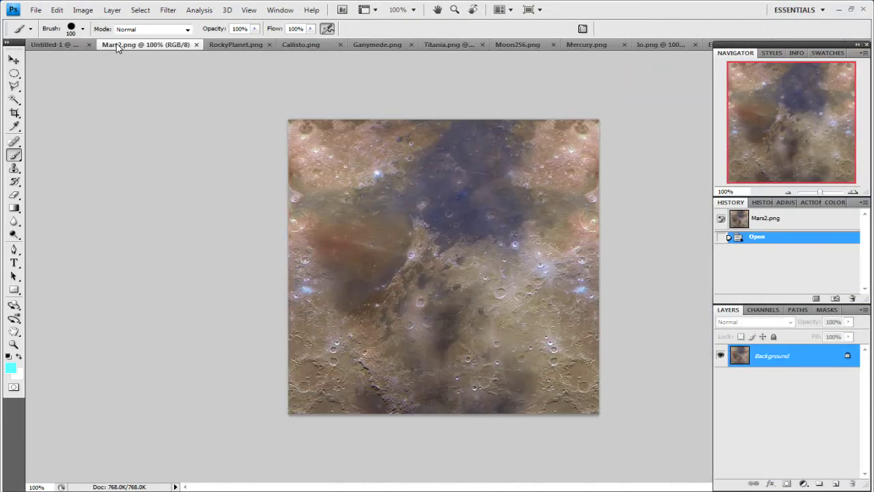
pyautogui.moveTo(118, 47); pyautogui.dragTo(149, 109)
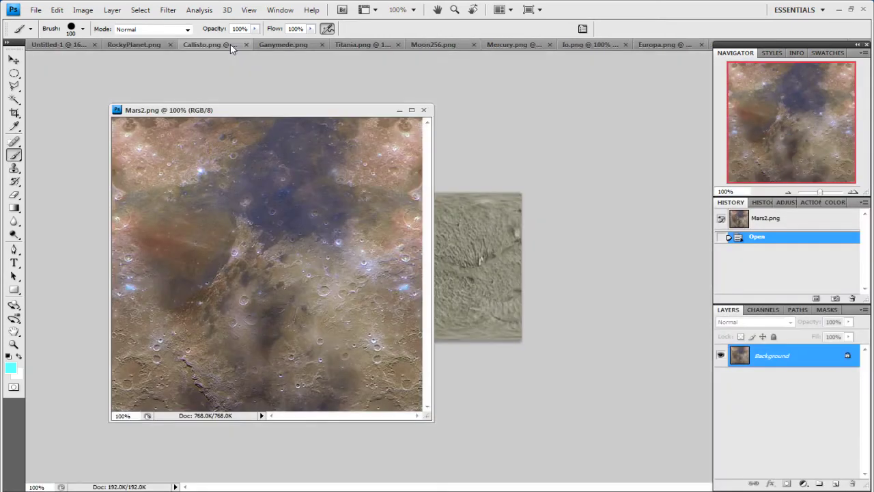
pyautogui.moveTo(230, 44); pyautogui.dragTo(184, 96)
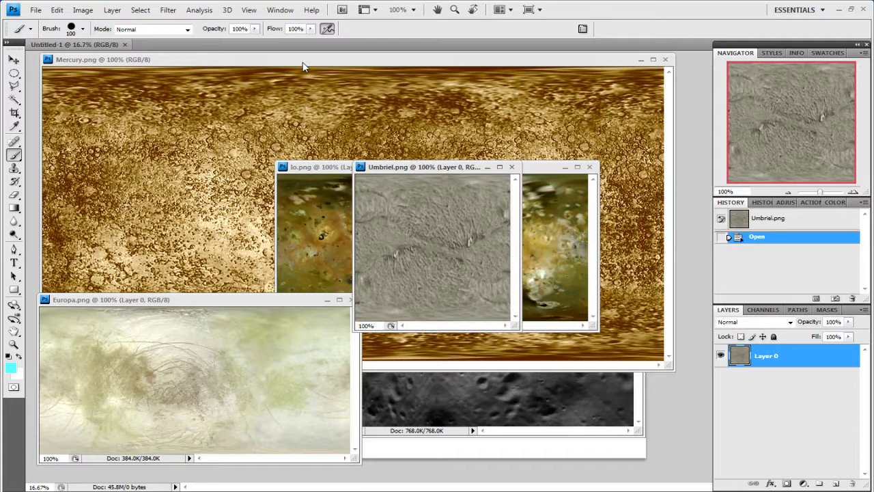
pyautogui.click(304, 67)
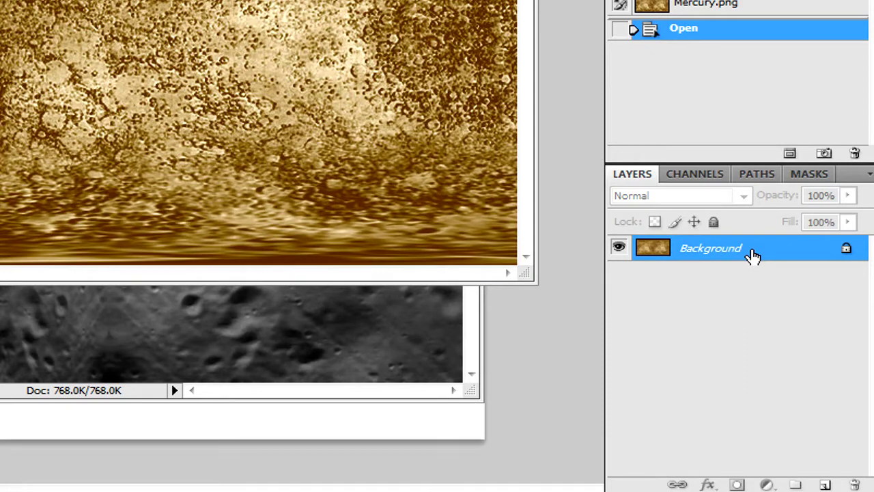
# Copy the Mercury, Europa and Moon texture layers into Untitled-1 as new layers.
pyautogui.moveTo(752, 255); pyautogui.dragTo(185, 428)
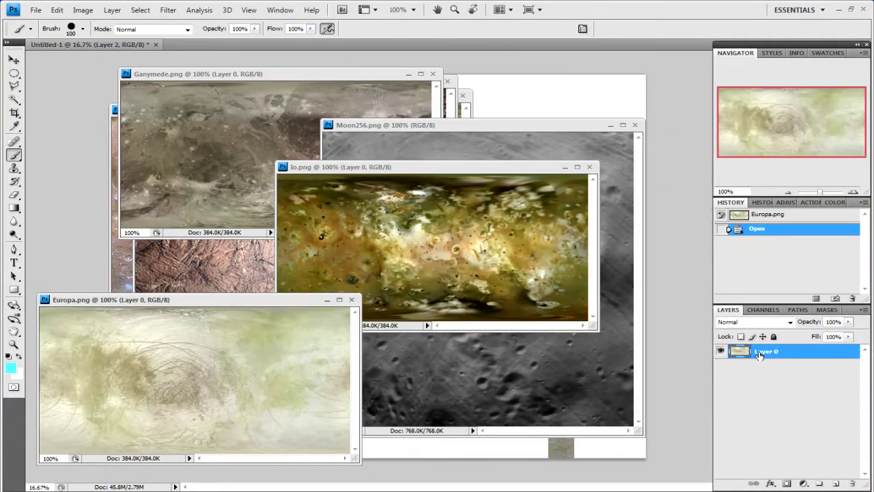
pyautogui.moveTo(760, 354); pyautogui.dragTo(503, 452)
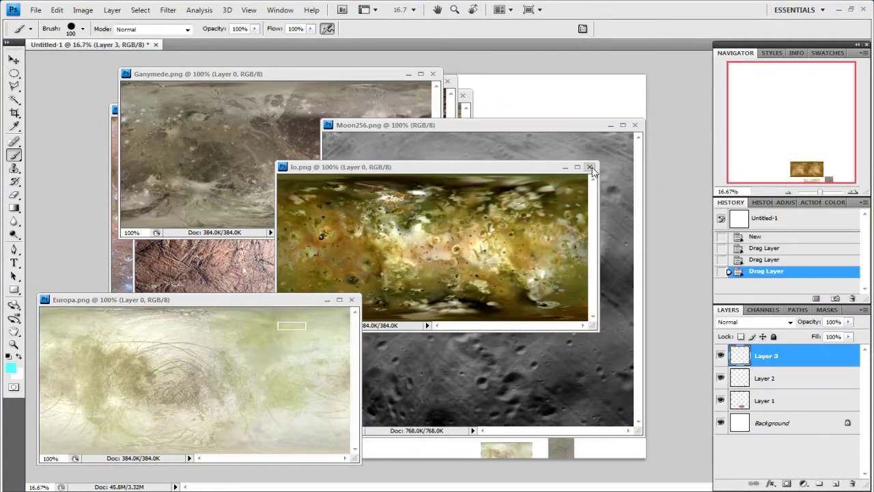
pyautogui.click(478, 382)
pyautogui.moveTo(765, 355); pyautogui.dragTo(464, 444)
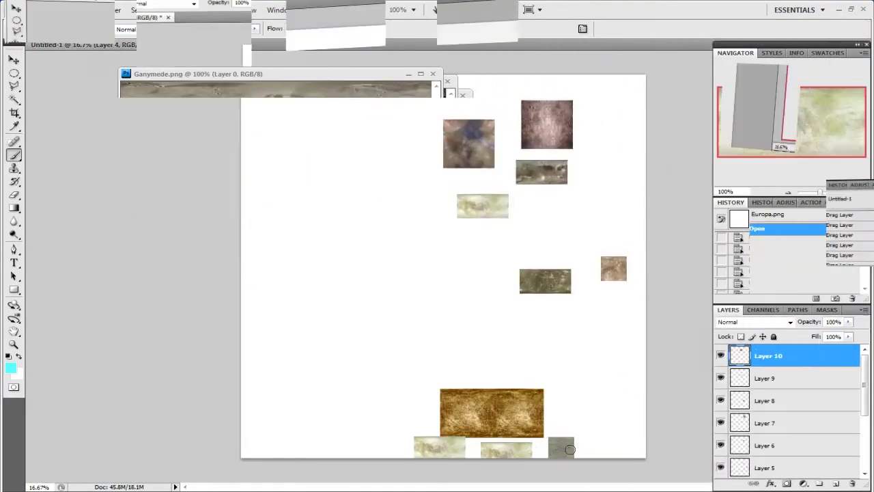
pyautogui.moveTo(866, 377)
pyautogui.mouseDown()
pyautogui.moveTo(871, 443)
pyautogui.moveTo(869, 365)
pyautogui.mouseUp()
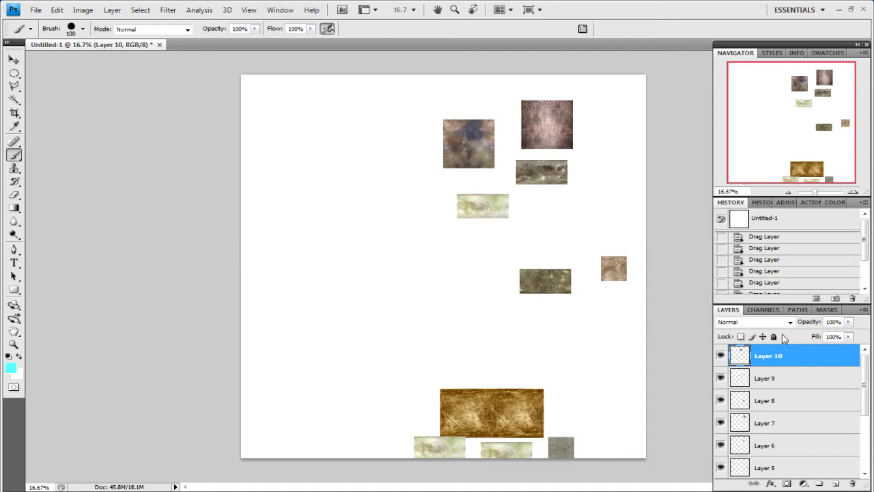
# Free Transform Layer 10, enlarging its texture toward the canvas's left side.
pyautogui.click(824, 375)
pyautogui.click(823, 358)
pyautogui.hotkey('ctrl', 't')
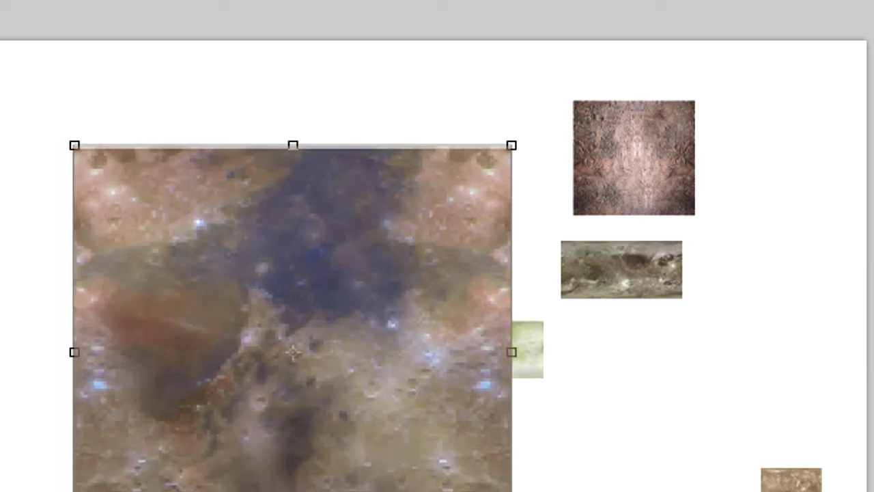
pyautogui.moveTo(74, 491); pyautogui.dragTo(82, 468)
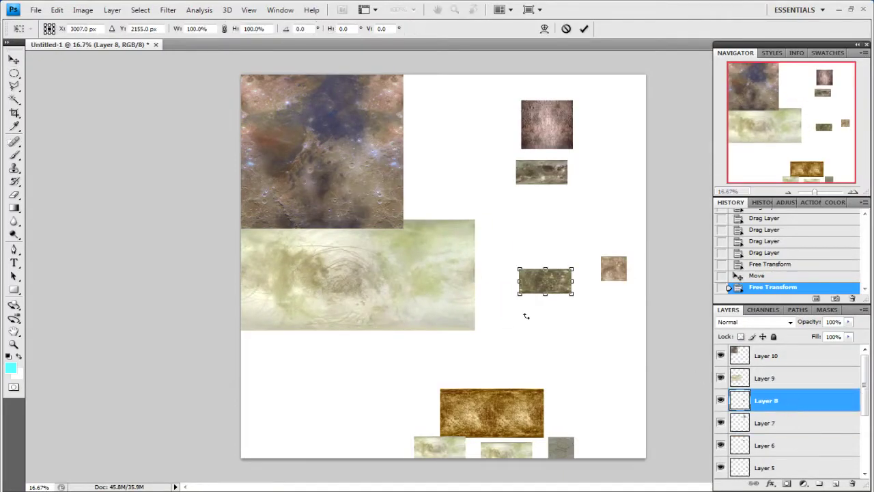
# Scale Layer 8 up about 400% and move Layer 2 higher in the layer stack.
pyautogui.moveTo(520, 294); pyautogui.dragTo(374, 391)
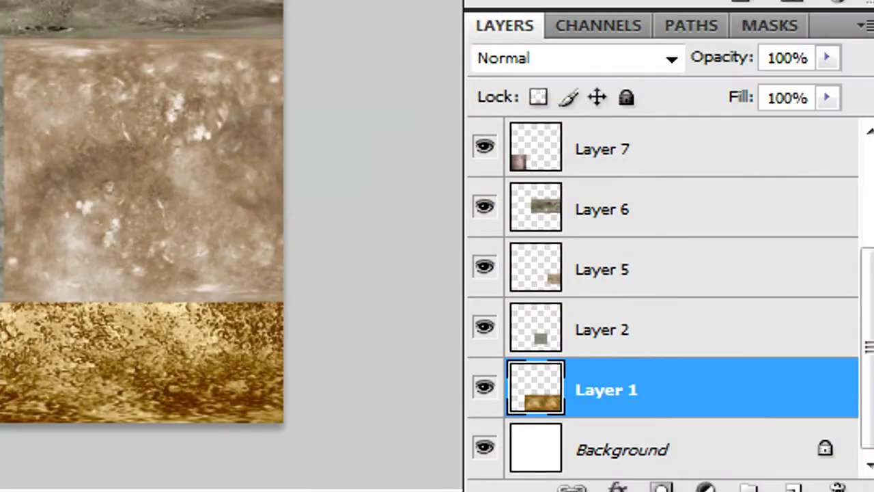
pyautogui.click(680, 350)
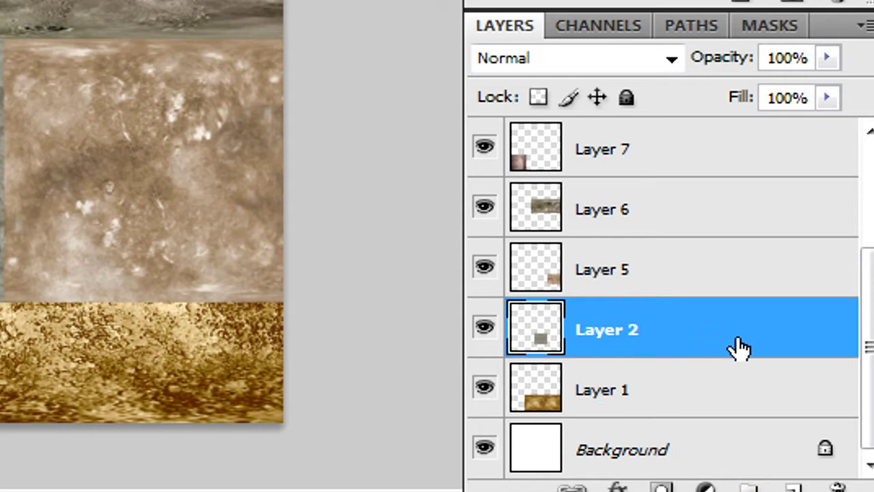
pyautogui.moveTo(739, 348); pyautogui.dragTo(712, 228)
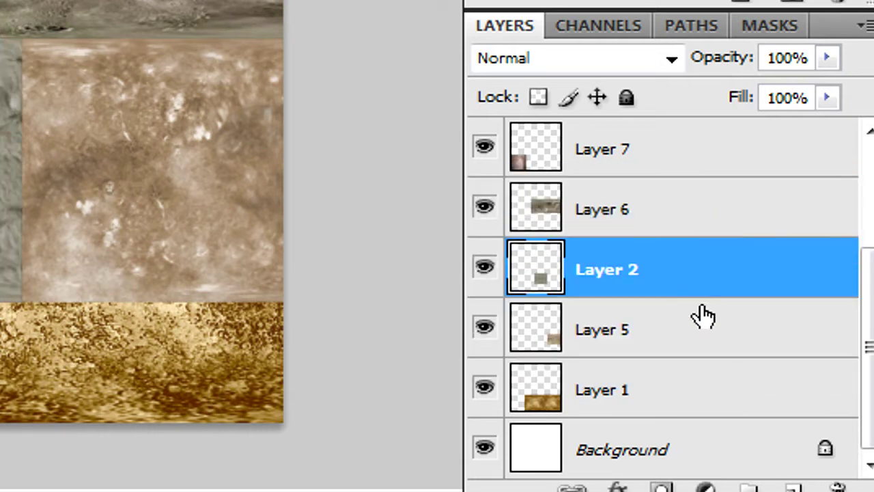
pyautogui.moveTo(711, 284)
pyautogui.mouseDown()
pyautogui.moveTo(713, 239)
pyautogui.moveTo(720, 236)
pyautogui.moveTo(716, 294)
pyautogui.mouseUp()
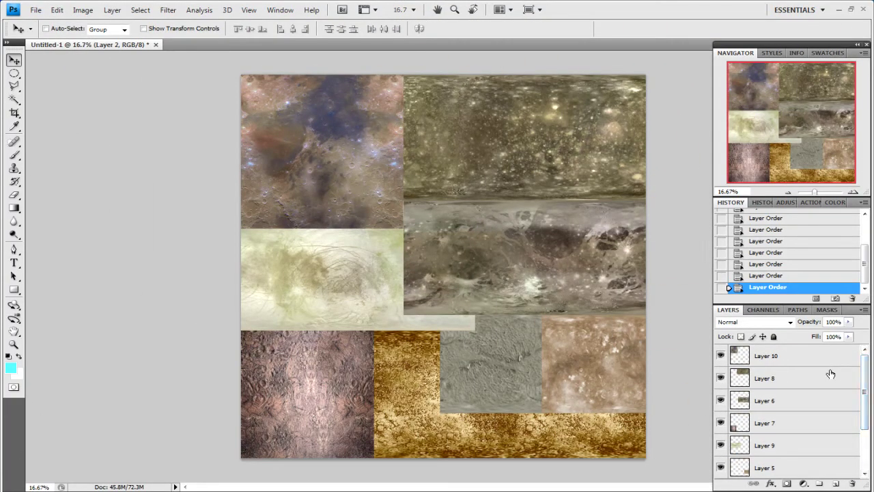
pyautogui.scroll(-3, 864, 423)
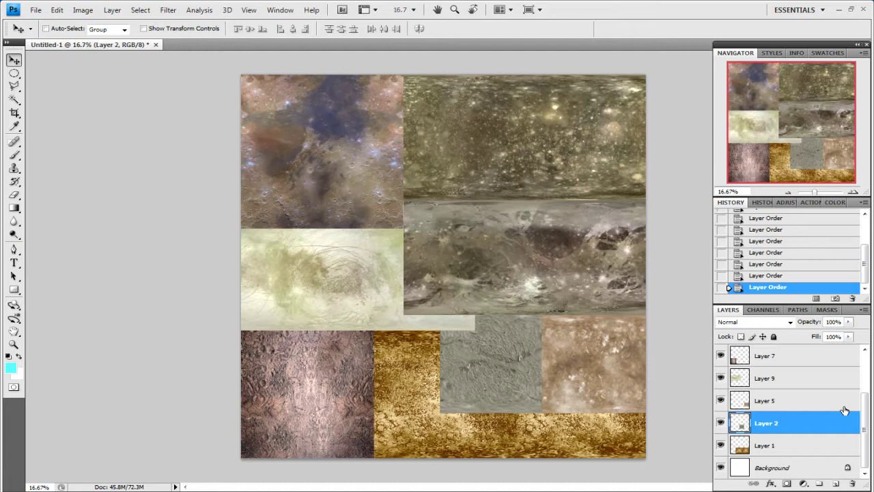
pyautogui.click(817, 451)
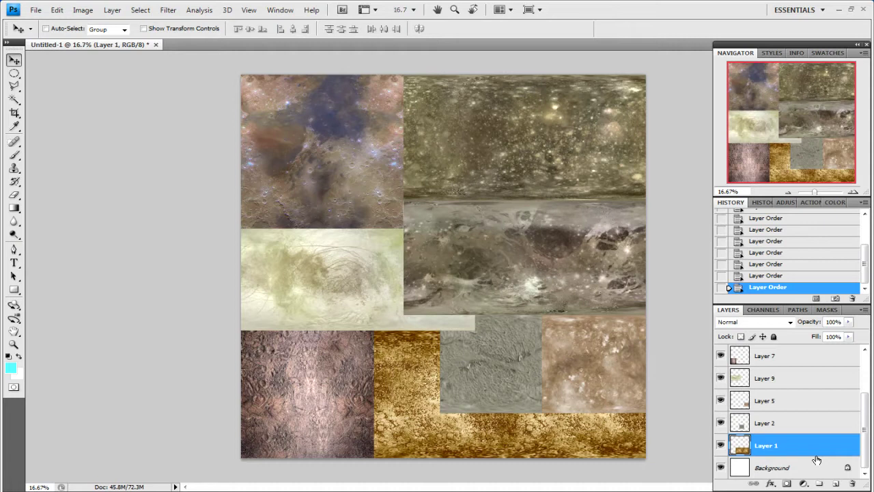
# Flatten all texture layers into one and desaturate the collage to greyscale.
pyautogui.click(82, 10)
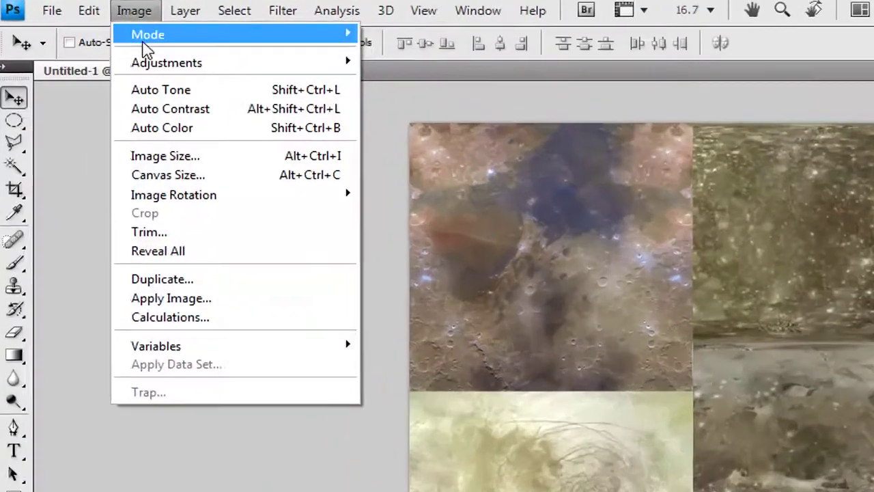
pyautogui.moveTo(93, 40)
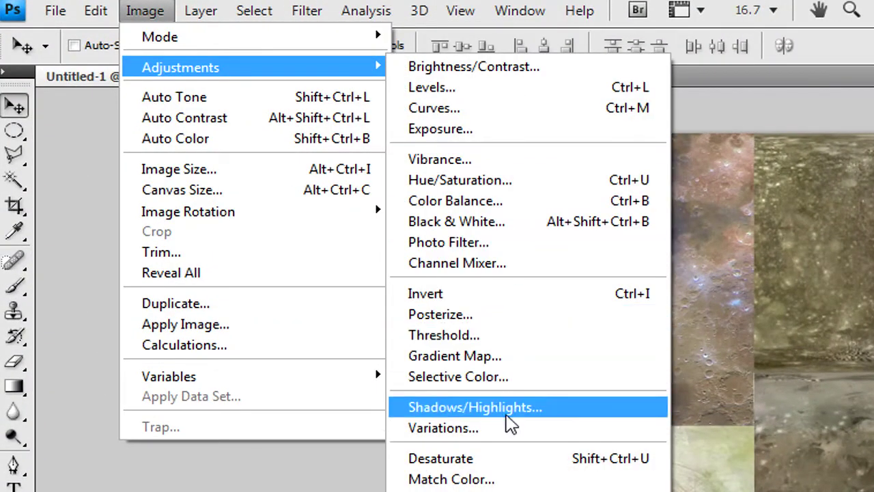
pyautogui.click(504, 462)
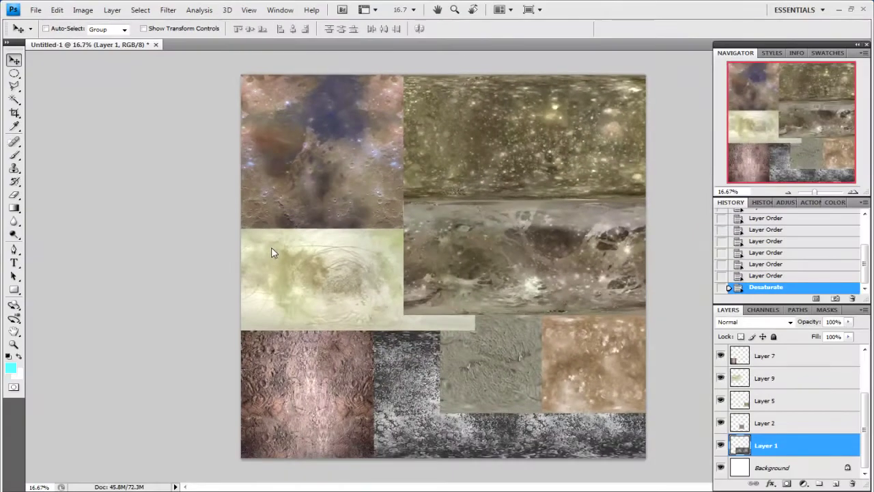
pyautogui.hotkey('ctrl', 'z')
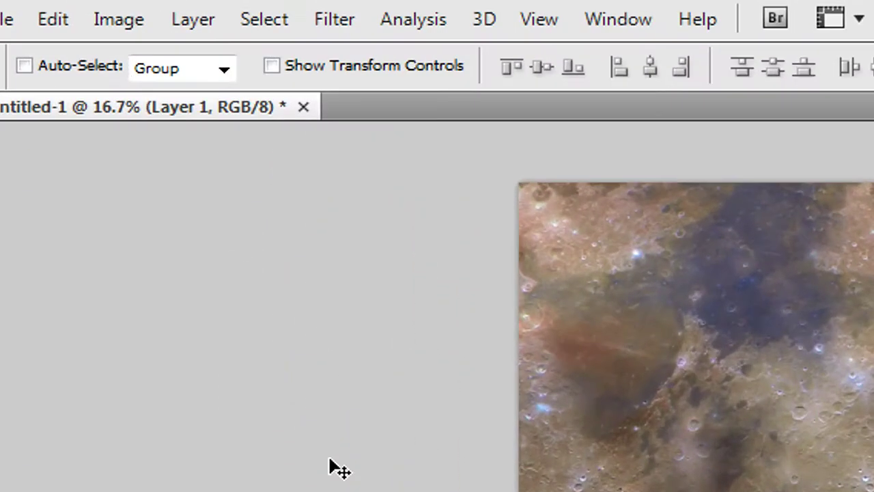
pyautogui.click(191, 21)
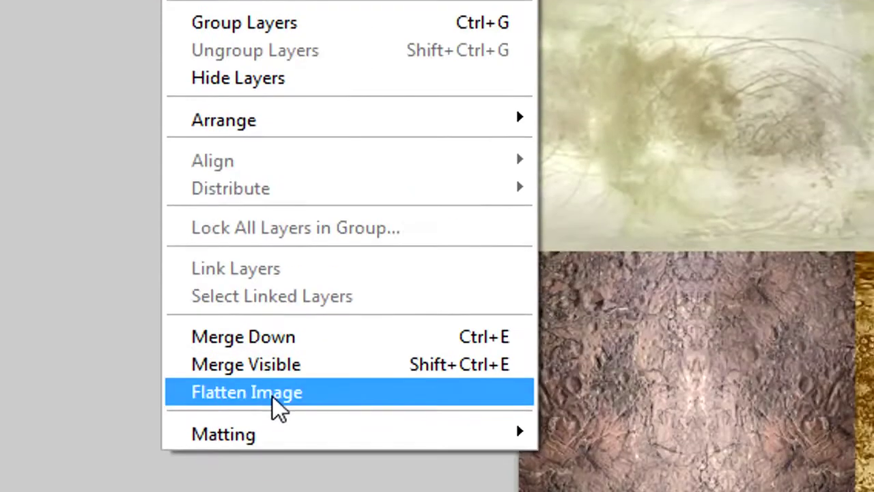
pyautogui.click(270, 394)
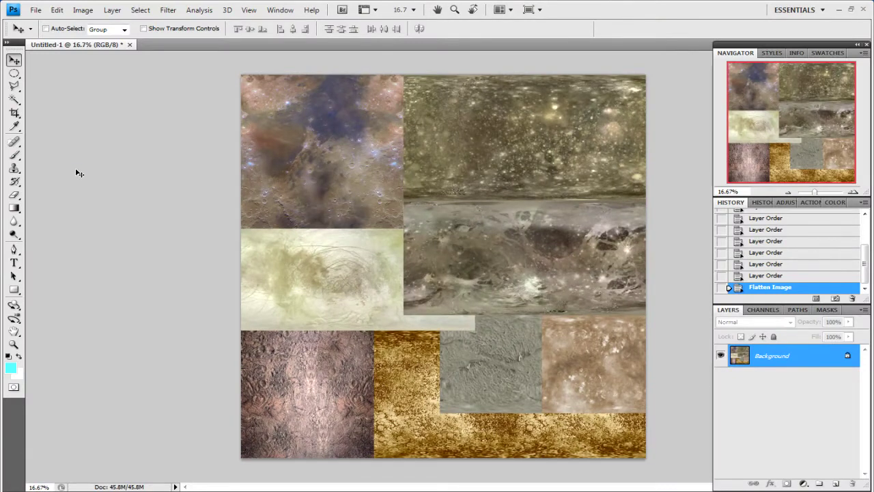
pyautogui.hotkey('ctrl', 'shift', 'u')
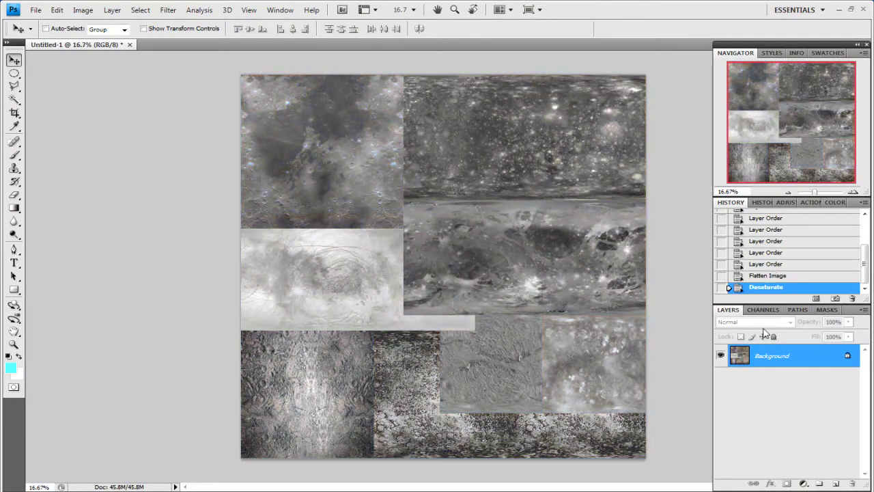
# Convert the locked Background into an editable layer named Layer 0.
pyautogui.doubleClick(831, 361)
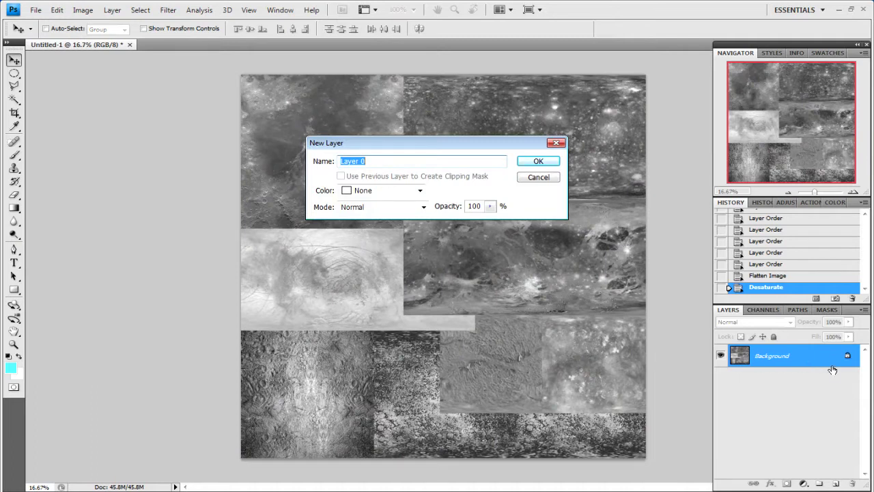
pyautogui.moveTo(356, 143); pyautogui.dragTo(379, 180)
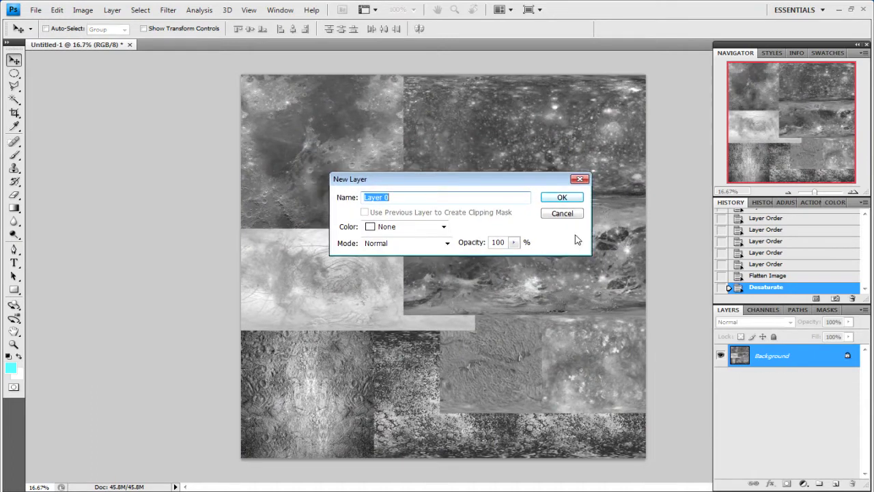
pyautogui.click(561, 197)
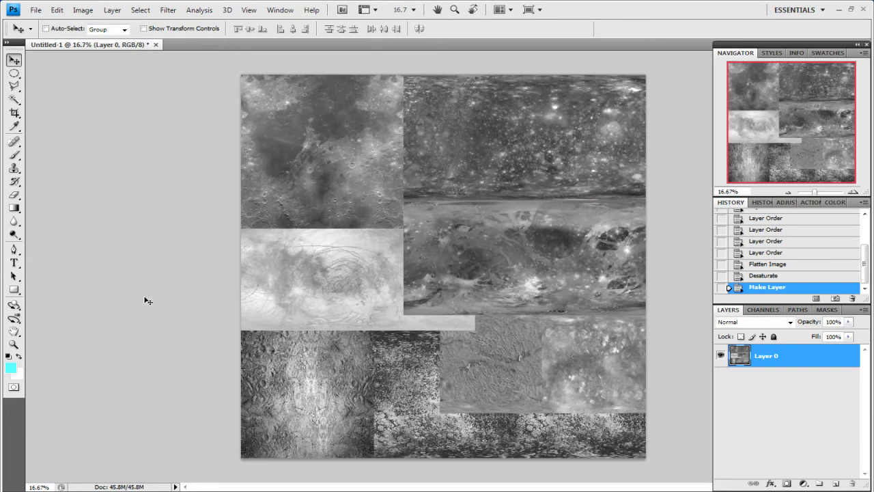
# Clone-stamp texture over the vertical seam between the grey patches.
pyautogui.click(14, 169)
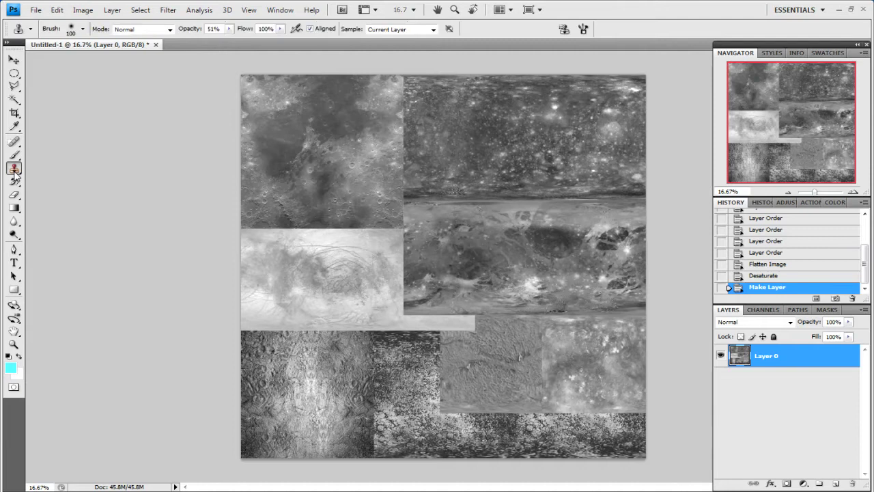
pyautogui.scroll(1, 312, 254)
pyautogui.scroll(7, 312, 254)
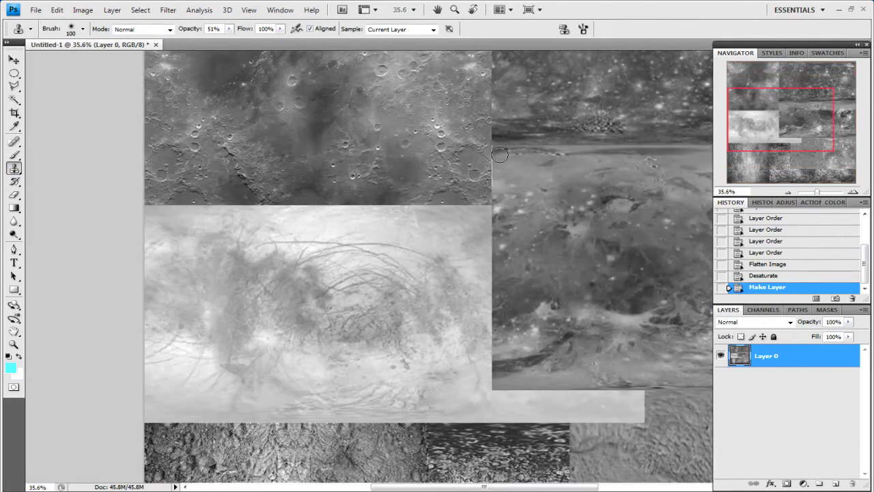
pyautogui.scroll(1, 312, 254)
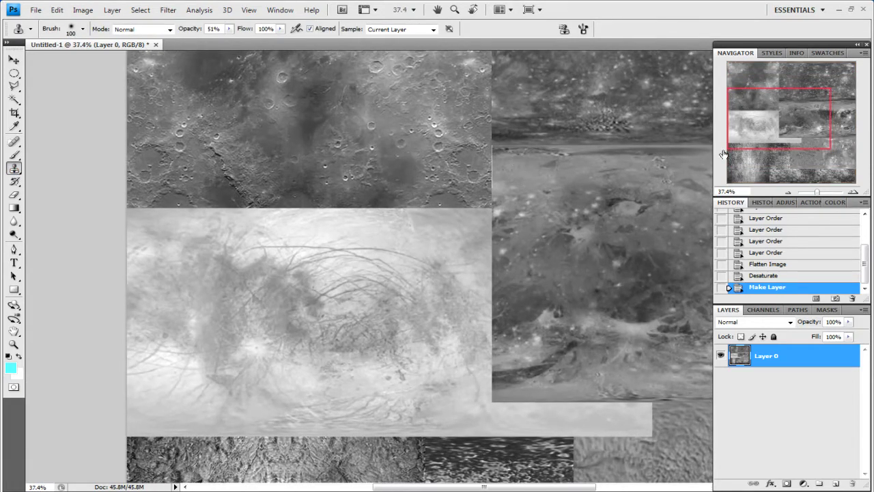
pyautogui.scroll(3, 205, 126)
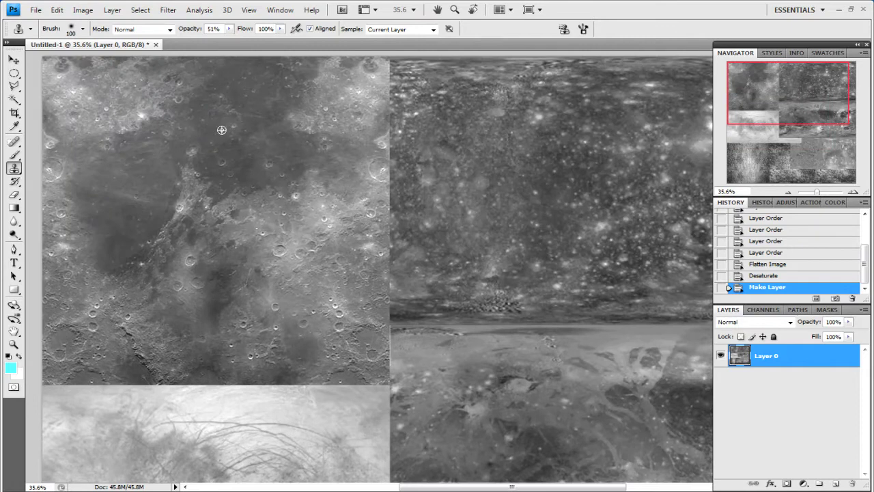
pyautogui.keyDown('alt'); pyautogui.click(566, 171); pyautogui.keyUp('alt')
pyautogui.moveTo(430, 200); pyautogui.dragTo(387, 190)
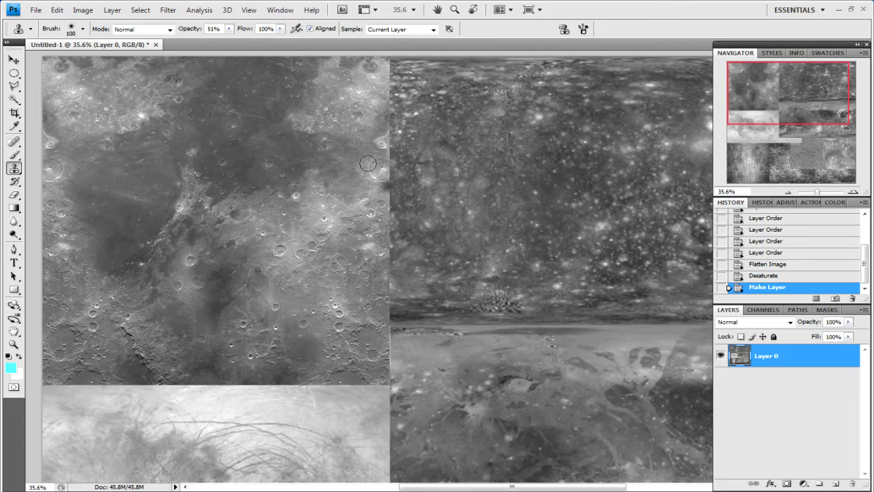
# Lower clone opacity to 50% and blend the seam between the two upper textures.
pyautogui.click(84, 31)
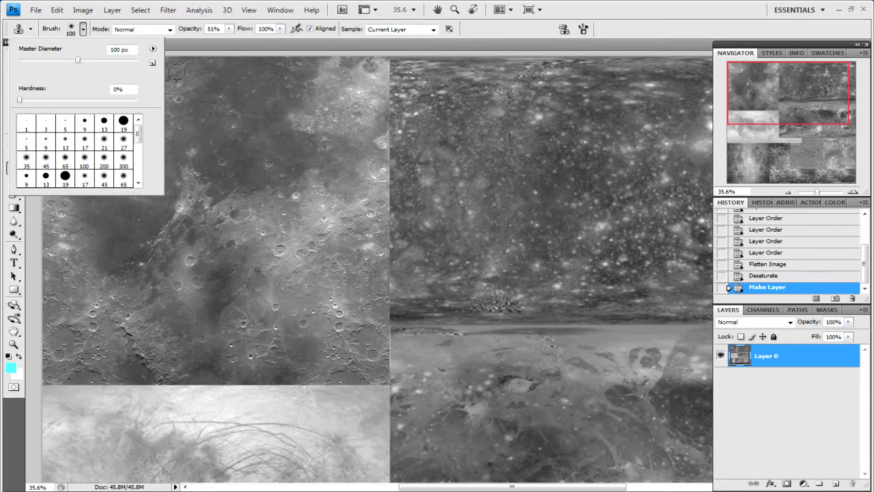
pyautogui.click(229, 30)
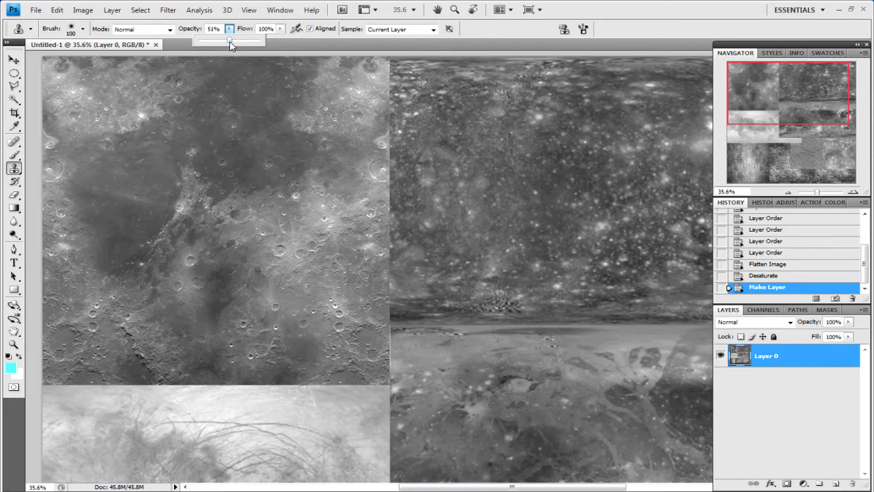
pyautogui.moveTo(230, 41); pyautogui.dragTo(229, 41)
pyautogui.click(593, 159)
pyautogui.moveTo(401, 164)
pyautogui.mouseDown()
pyautogui.moveTo(383, 152)
pyautogui.moveTo(387, 185)
pyautogui.moveTo(390, 159)
pyautogui.moveTo(400, 158)
pyautogui.moveTo(386, 170)
pyautogui.moveTo(384, 148)
pyautogui.mouseUp()
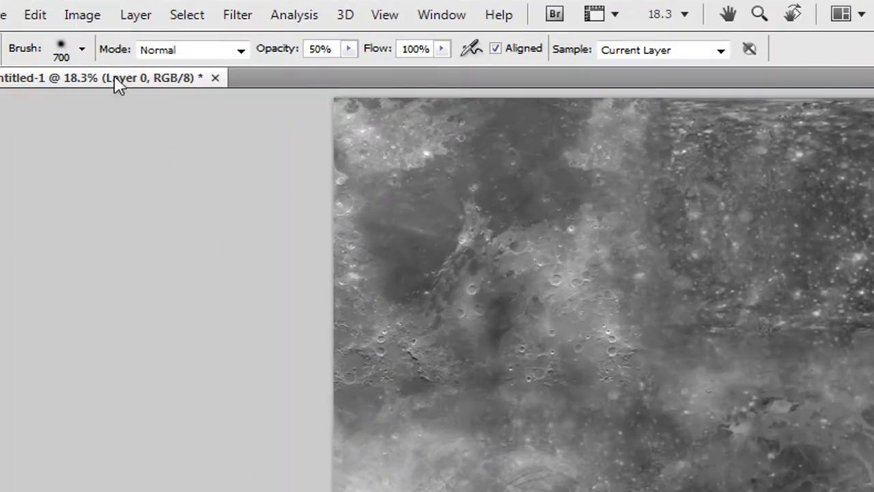
# Apply Brightness/Contrast with brightness -8 and contrast 28 to the moon collage.
pyautogui.click(83, 10)
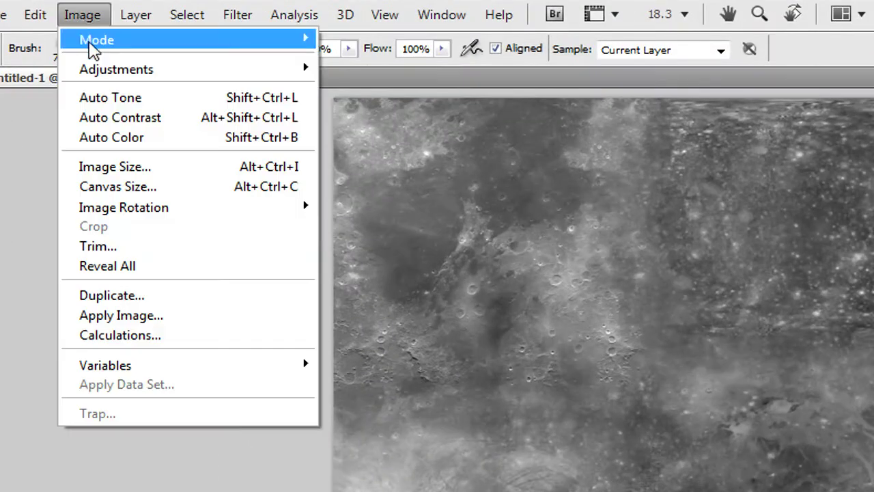
pyautogui.moveTo(95, 42)
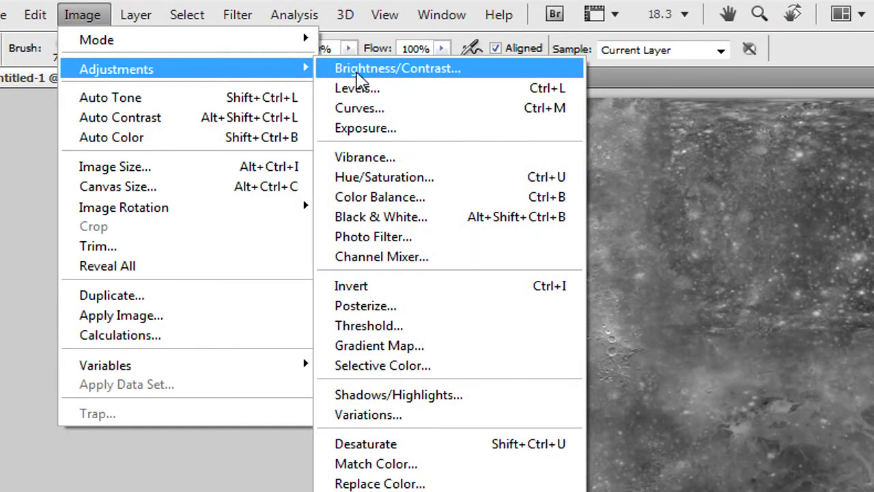
pyautogui.click(358, 77)
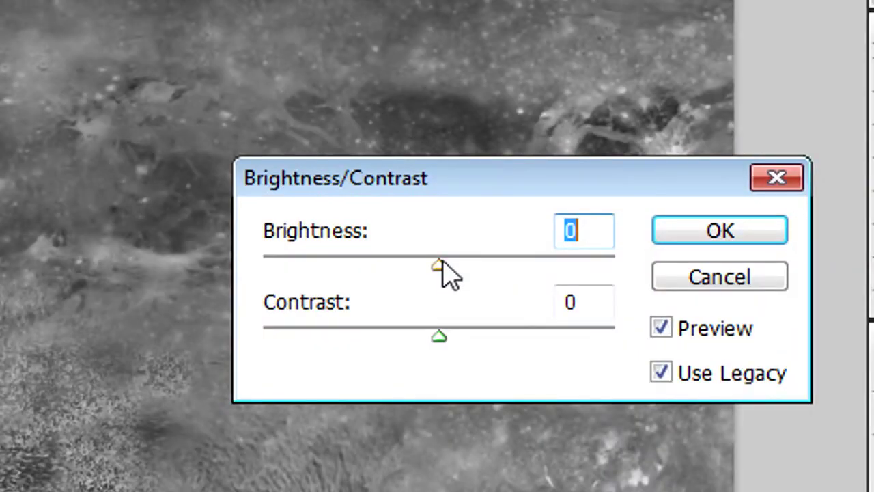
pyautogui.moveTo(441, 259); pyautogui.dragTo(464, 260)
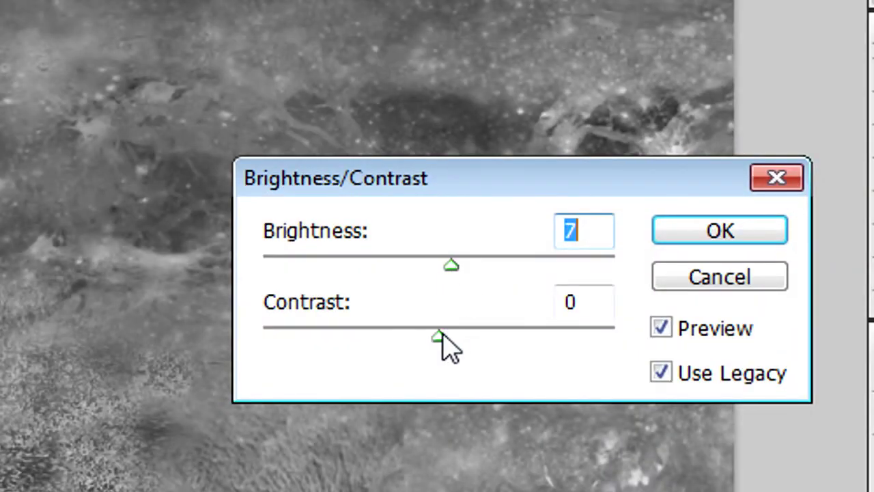
pyautogui.hotkey('shift', 'Up')
pyautogui.moveTo(457, 335); pyautogui.dragTo(467, 335)
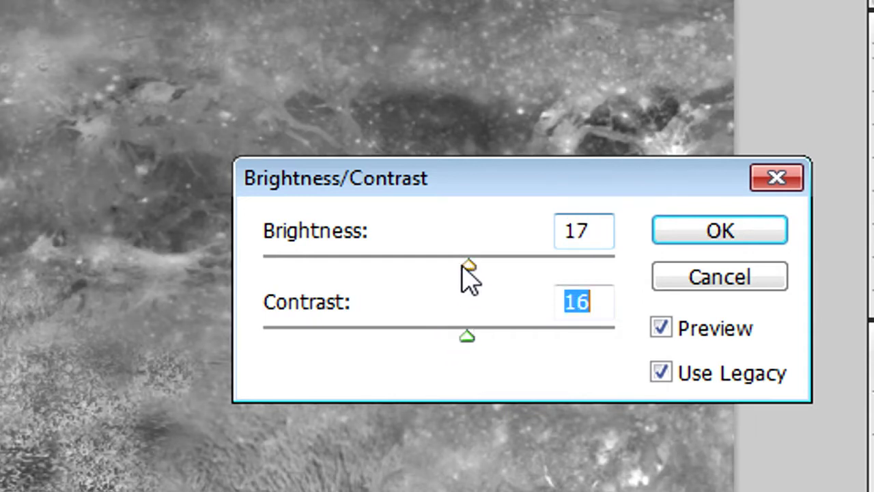
pyautogui.click(432, 264)
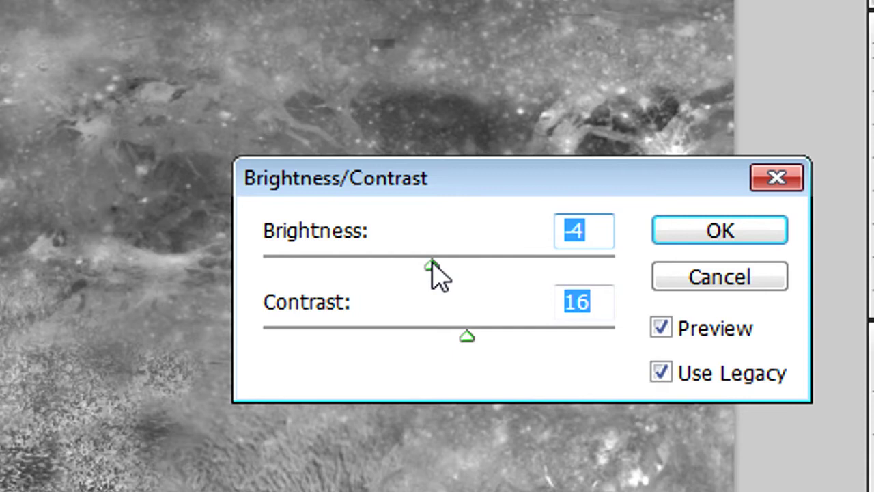
pyautogui.press('Down')
pyautogui.press('Down')
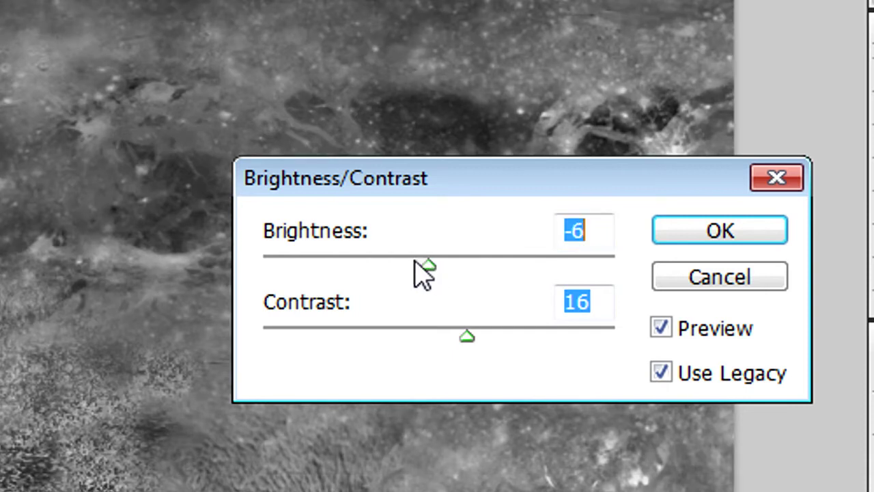
pyautogui.click(405, 264)
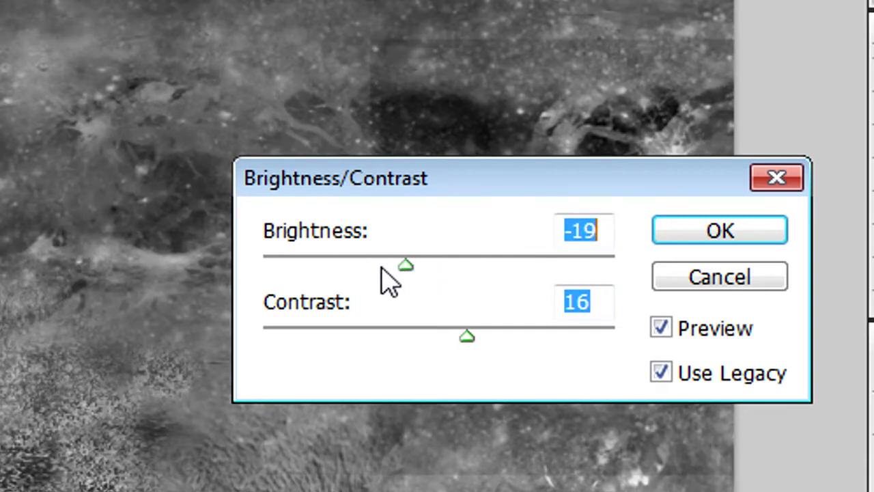
pyautogui.hotkey('shift', 'Down')
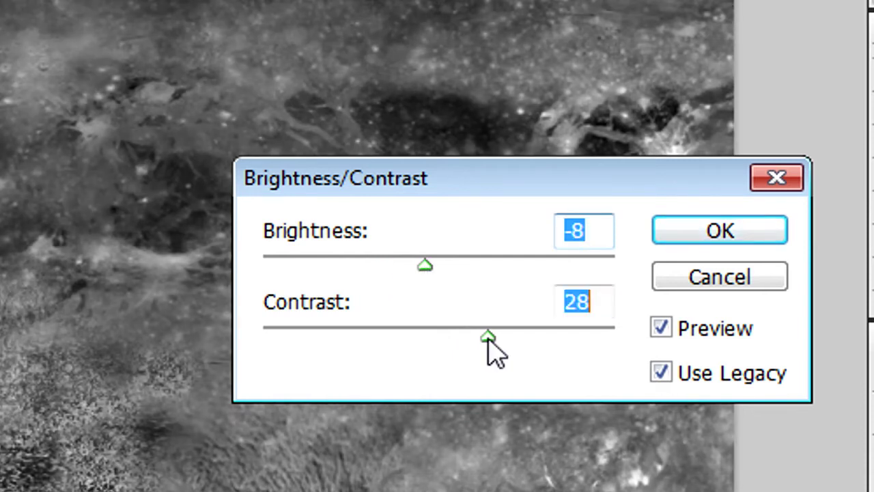
pyautogui.click(757, 242)
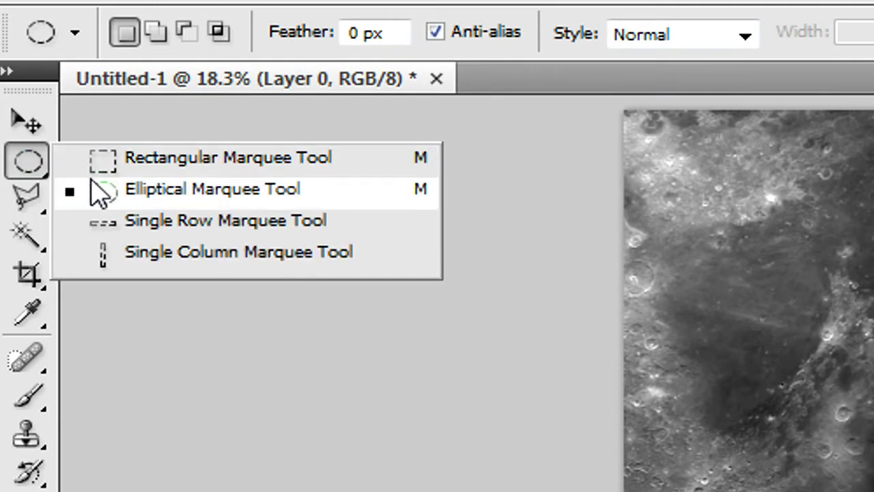
# Draw a large circular marquee over the moon texture, nudge it down and left, then invert it.
pyautogui.click(97, 189)
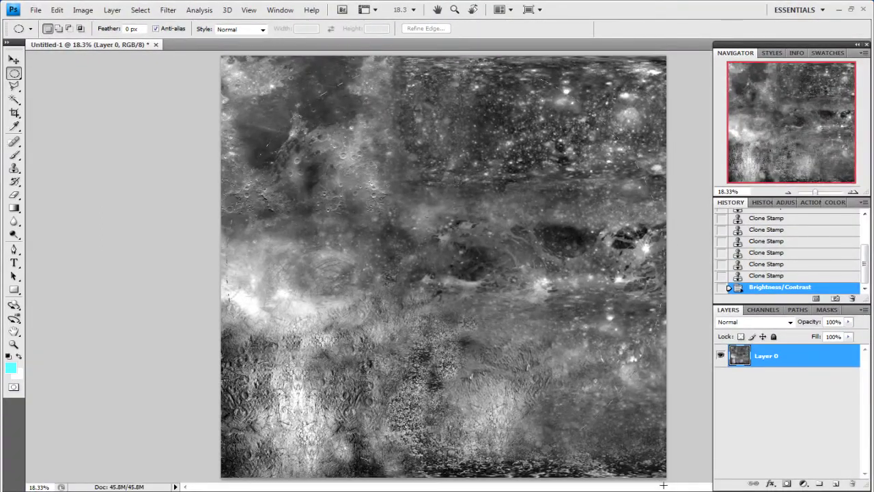
pyautogui.moveTo(227, 59); pyautogui.dragTo(662, 470)
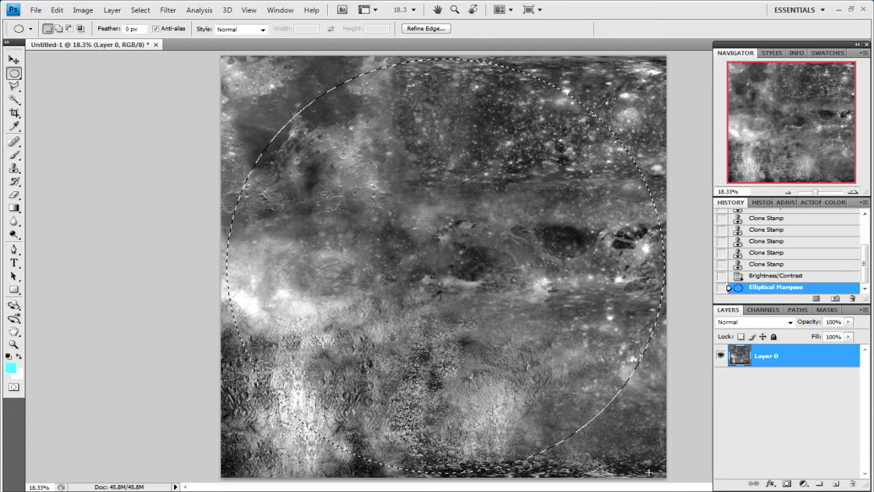
pyautogui.press('Down')
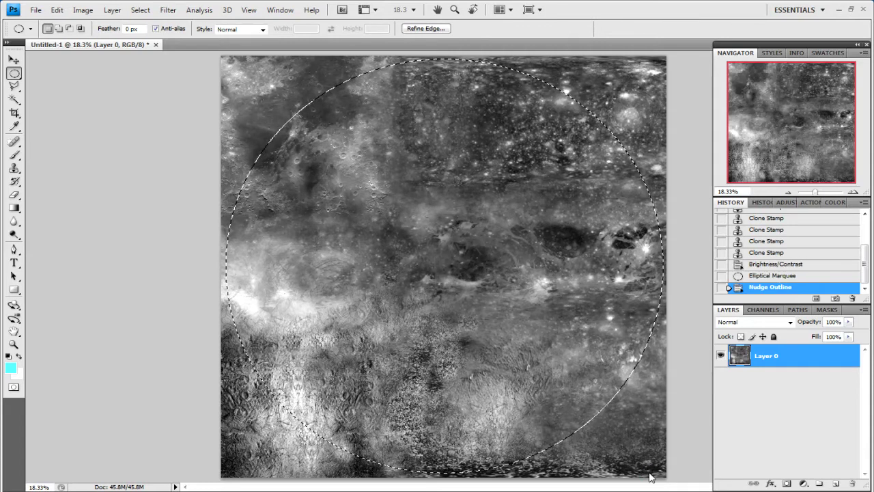
pyautogui.press('Left')
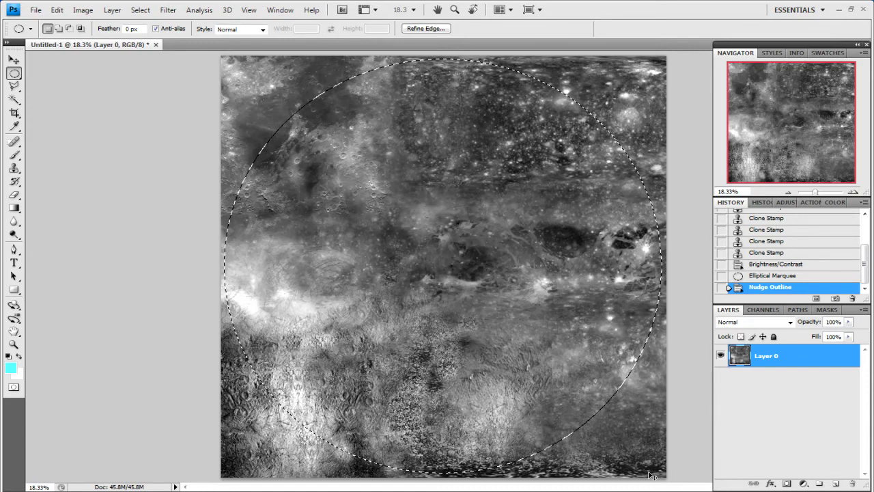
pyautogui.hotkey('ctrl', 'shift', 'i')
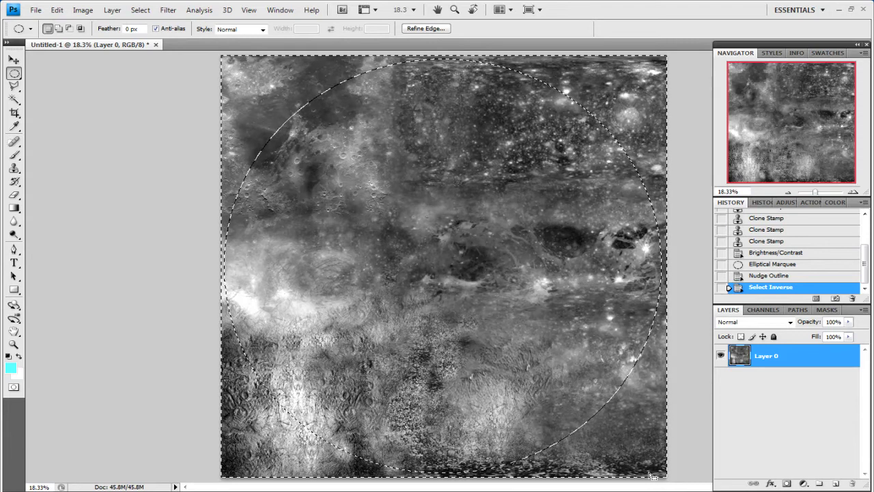
# Delete the texture outside the circle, deselect, and zoom out to show the whole moon disc.
pyautogui.press('Delete')
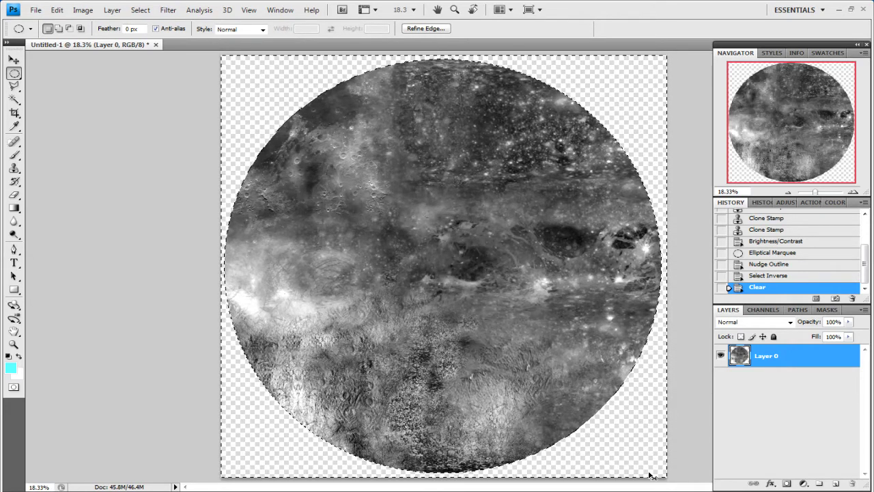
pyautogui.hotkey('ctrl', 'd')
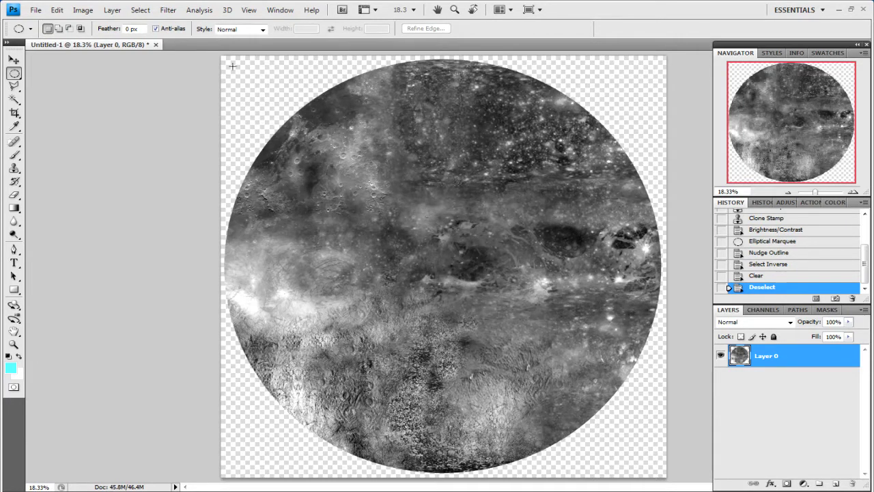
pyautogui.hotkey('ctrl', '-')
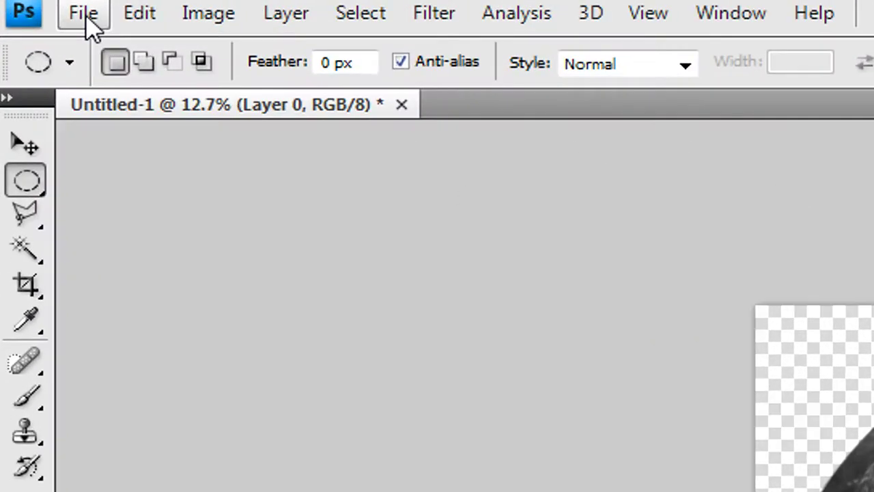
# Create a new 1440 × 900 pixel document from File > New.
pyautogui.click(84, 14)
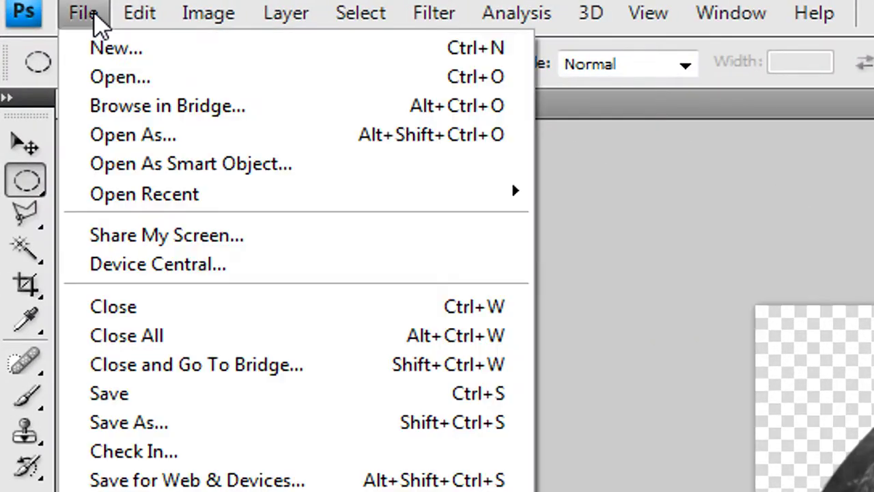
pyautogui.click(107, 58)
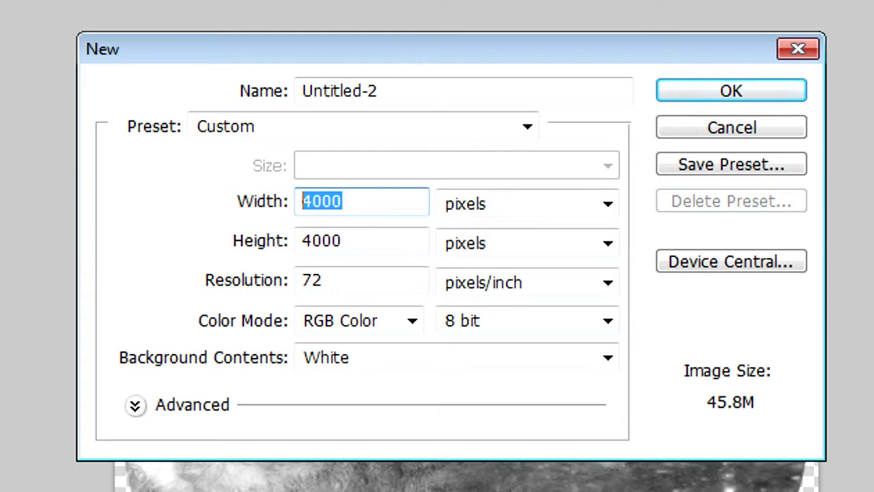
pyautogui.write('1440')
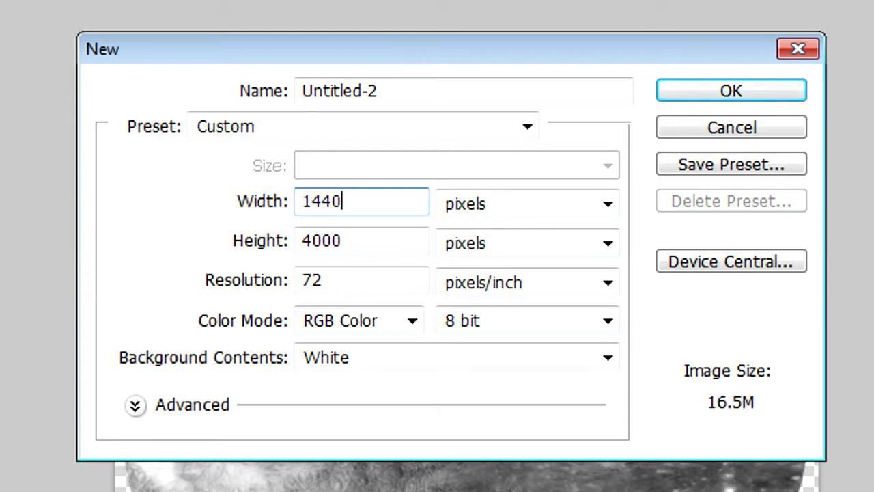
pyautogui.press('Tab')
pyautogui.press('Tab')
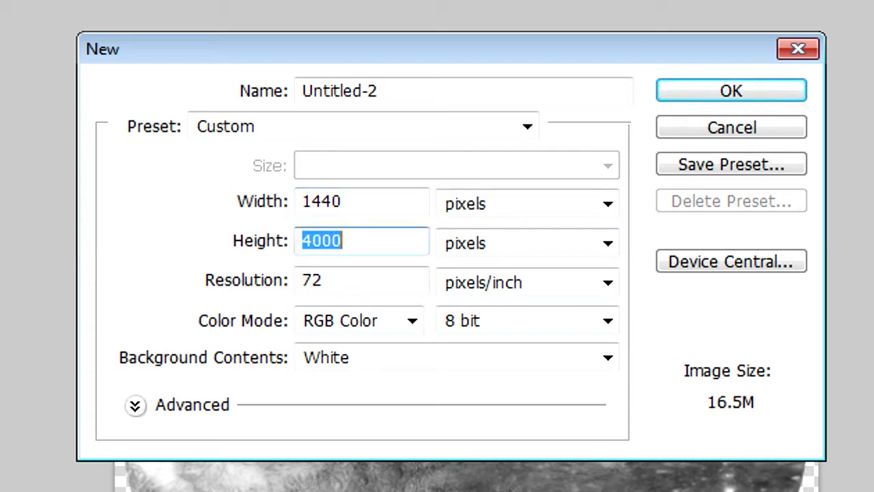
pyautogui.write('900')
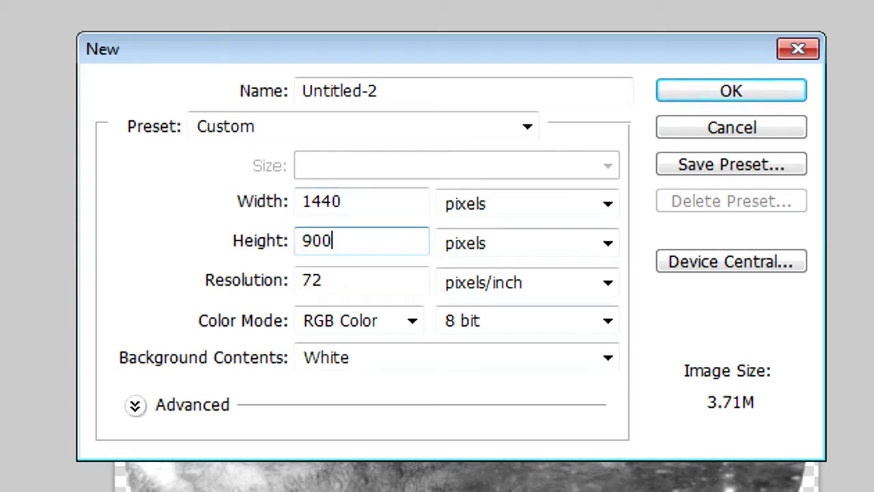
pyautogui.click(659, 90)
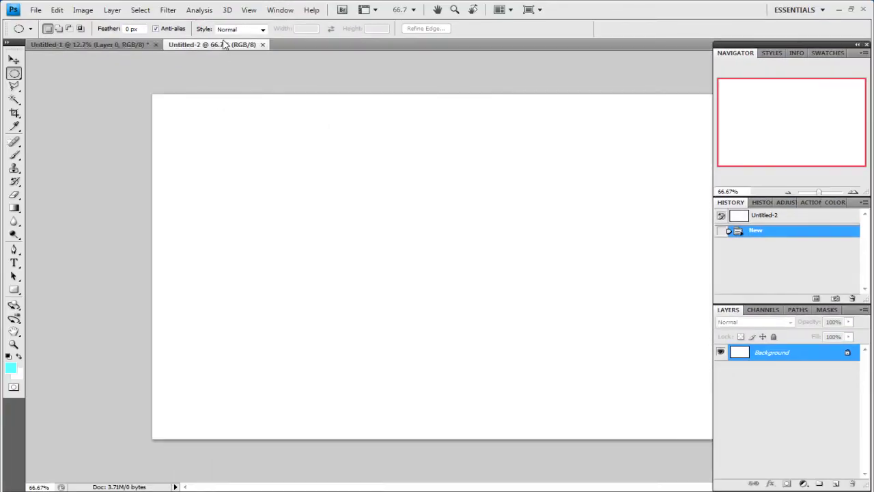
# Float Untitled-2 and drag the moon layer from Untitled-1 into it as Layer 1.
pyautogui.moveTo(225, 44); pyautogui.dragTo(141, 84)
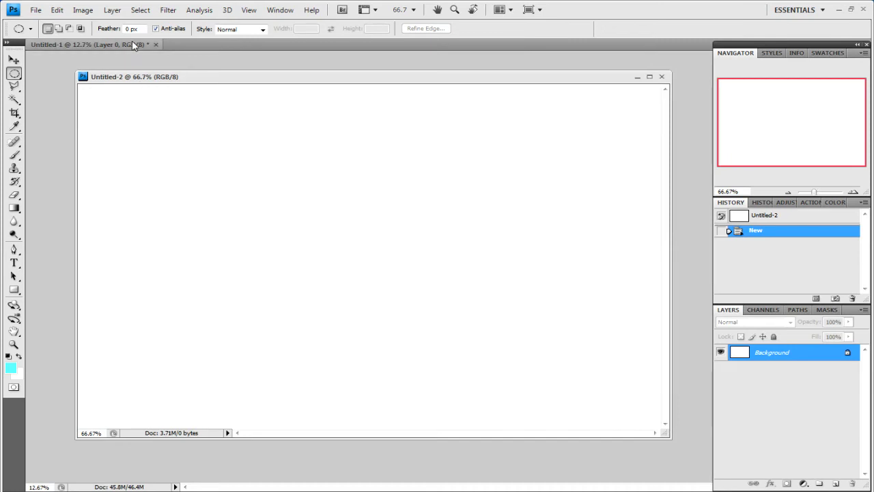
pyautogui.click(134, 44)
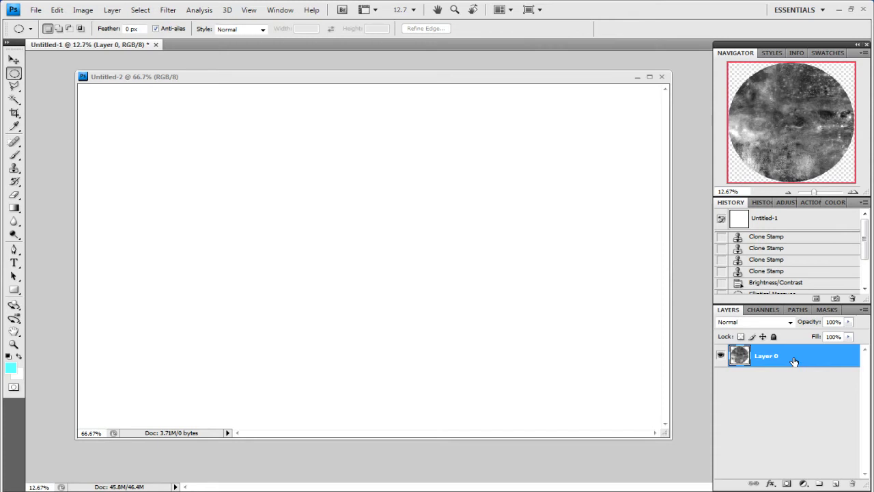
pyautogui.moveTo(794, 361); pyautogui.dragTo(227, 190)
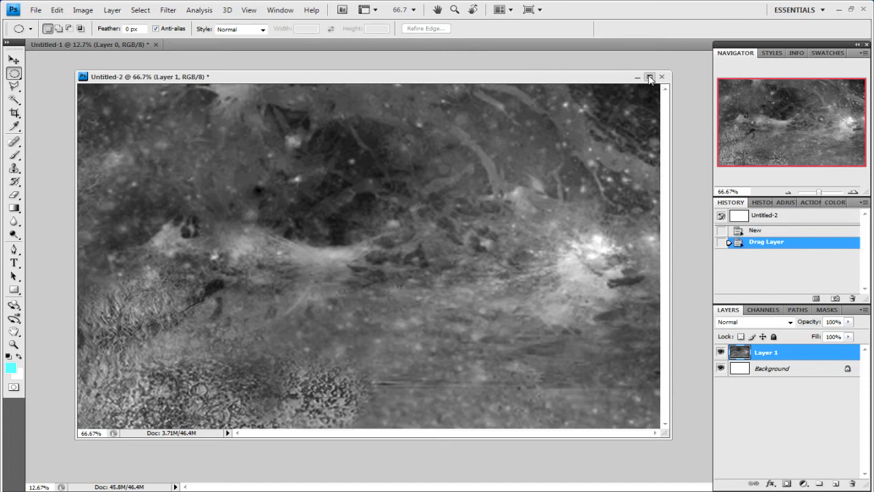
# Close Untitled-1 without saving changes.
pyautogui.click(118, 44)
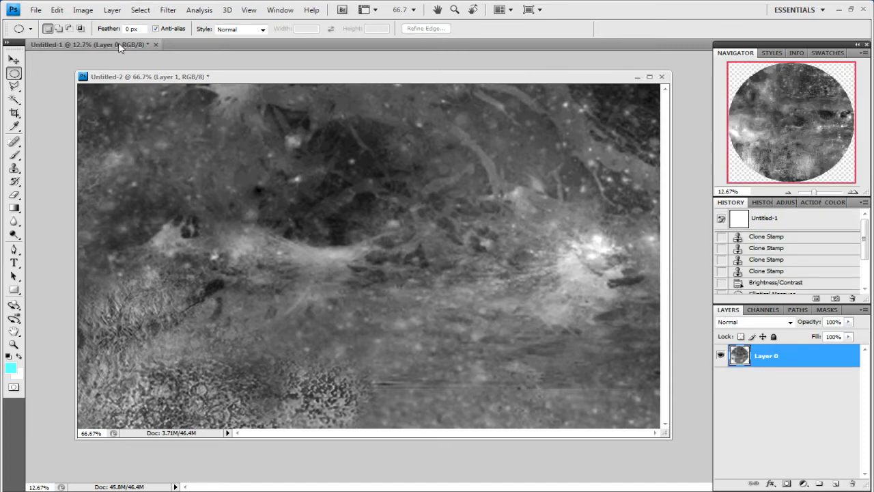
pyautogui.click(156, 44)
pyautogui.click(440, 196)
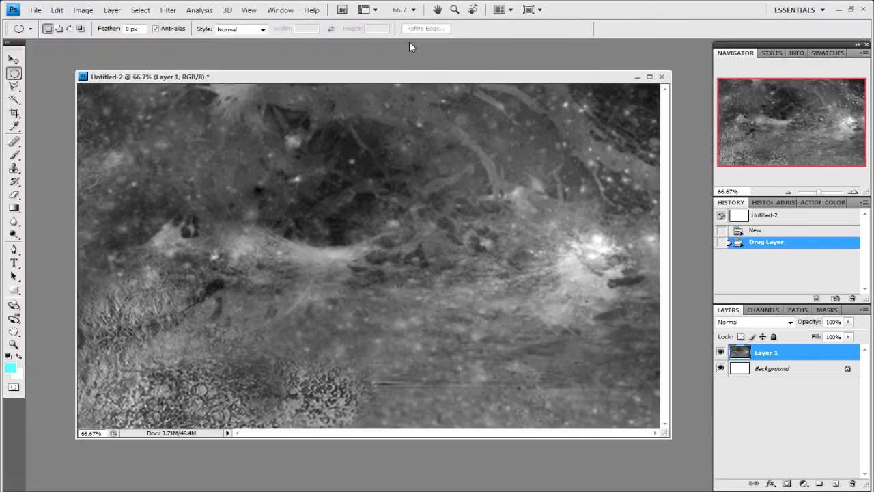
# Free-transform the moon layer, shrinking it and moving it onto the white canvas.
pyautogui.press('f')
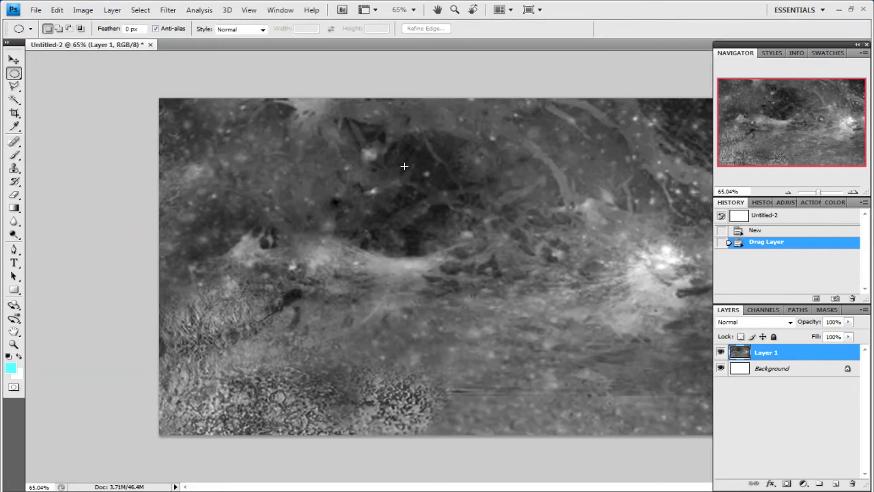
pyautogui.scroll(-3, 410, 150)
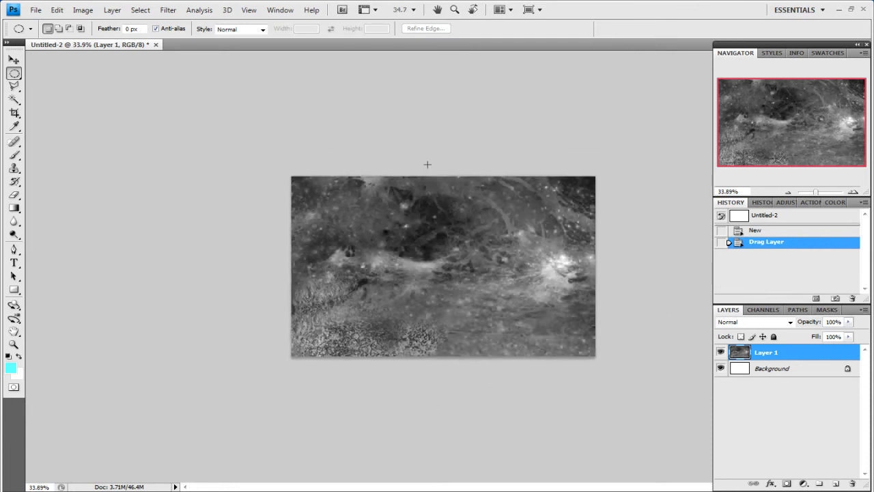
pyautogui.scroll(-3, 428, 164)
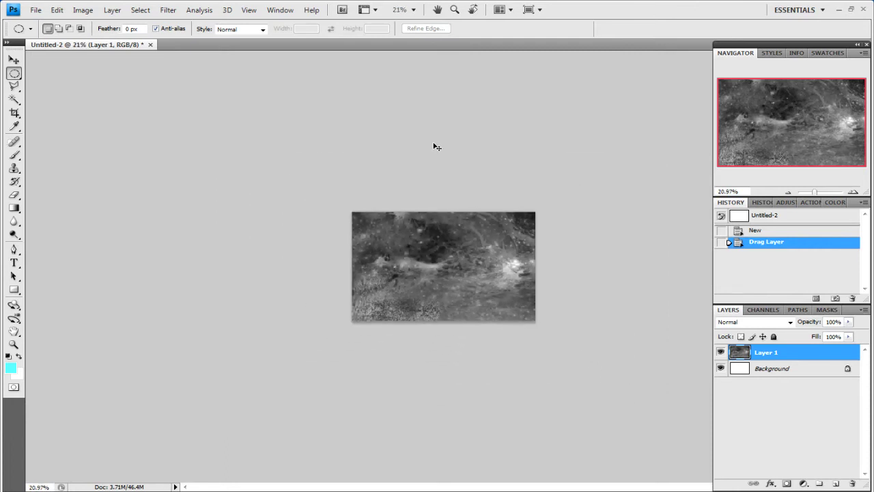
pyautogui.hotkey('ctrl', 't')
pyautogui.scroll(-3, 420, 143)
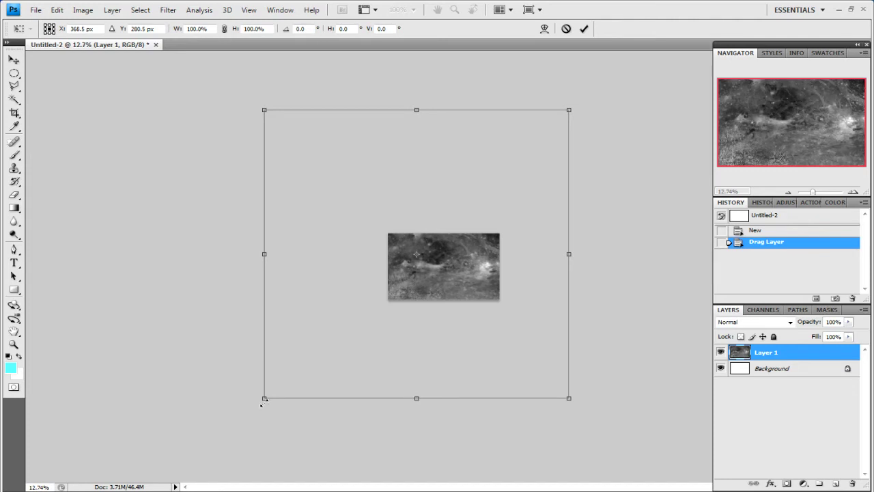
pyautogui.moveTo(259, 400); pyautogui.dragTo(524, 172)
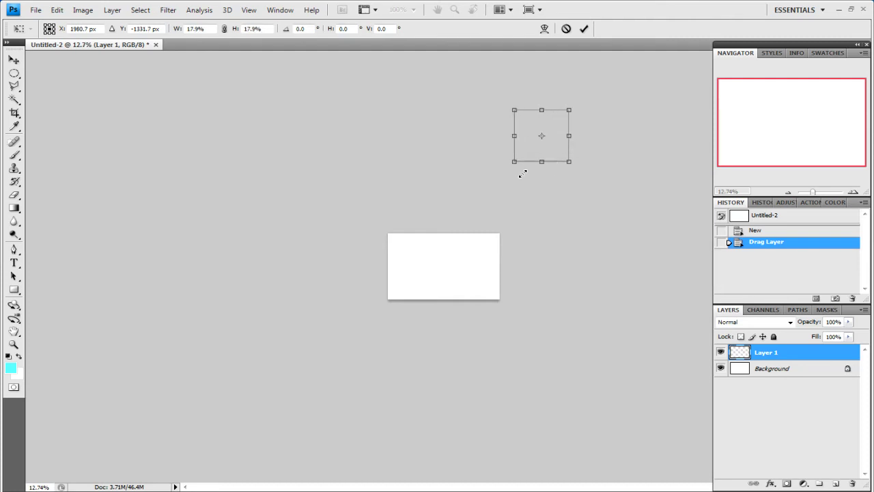
pyautogui.moveTo(529, 123); pyautogui.dragTo(435, 254)
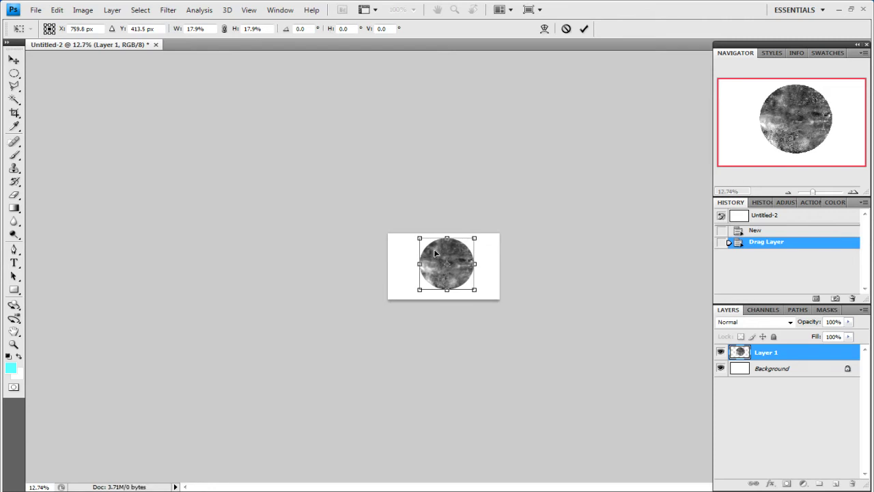
# Fine-tune the moon to about 20% scale, commit, and nudge it to sit within the canvas.
pyautogui.scroll(5, 435, 253)
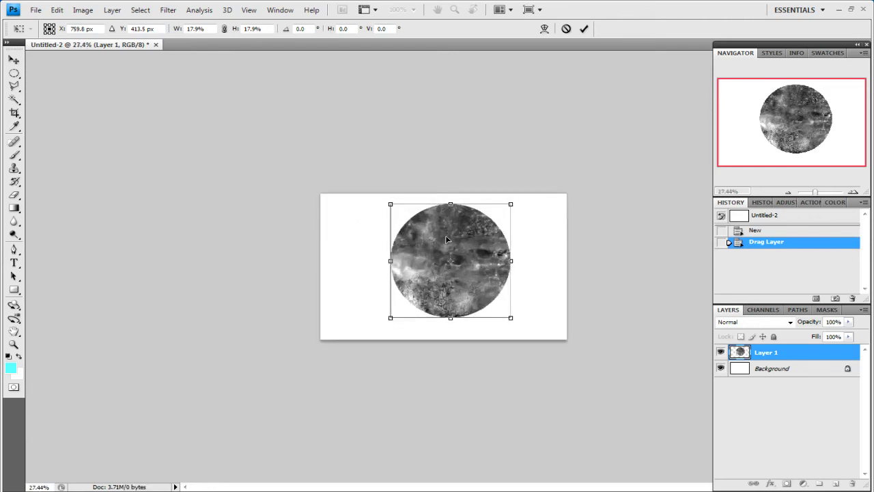
pyautogui.scroll(3, 445, 237)
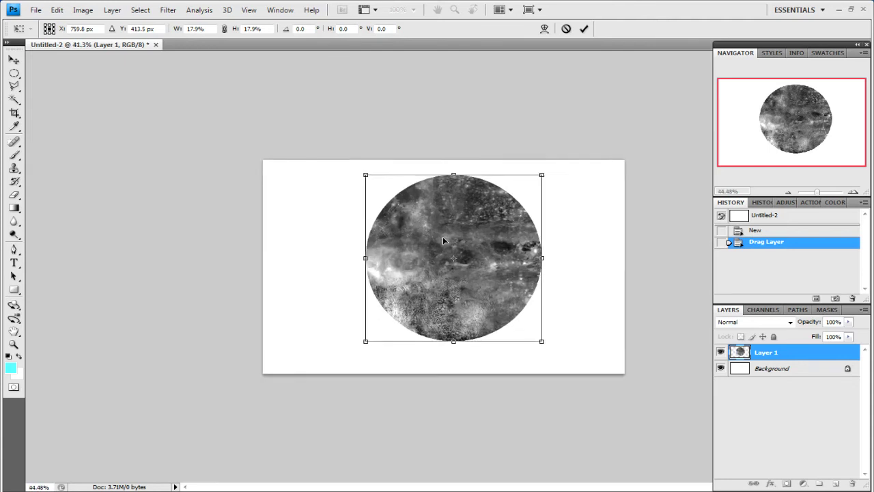
pyautogui.scroll(3, 443, 237)
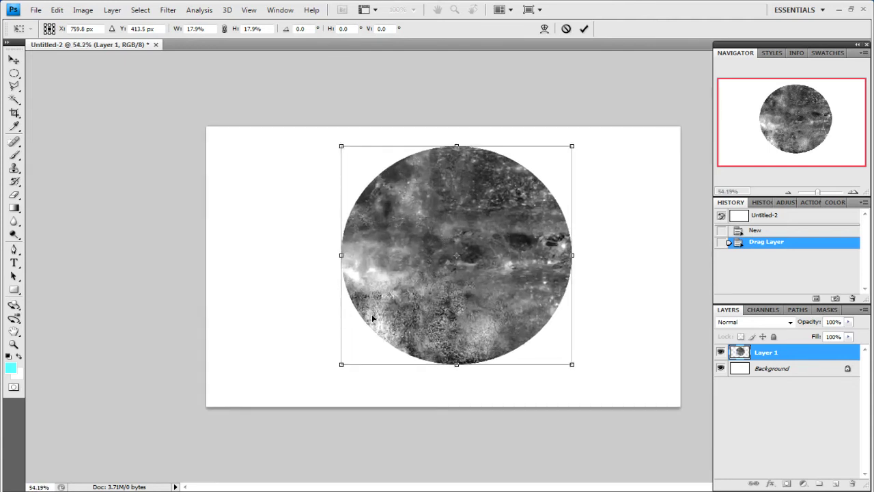
pyautogui.moveTo(341, 364); pyautogui.dragTo(296, 380)
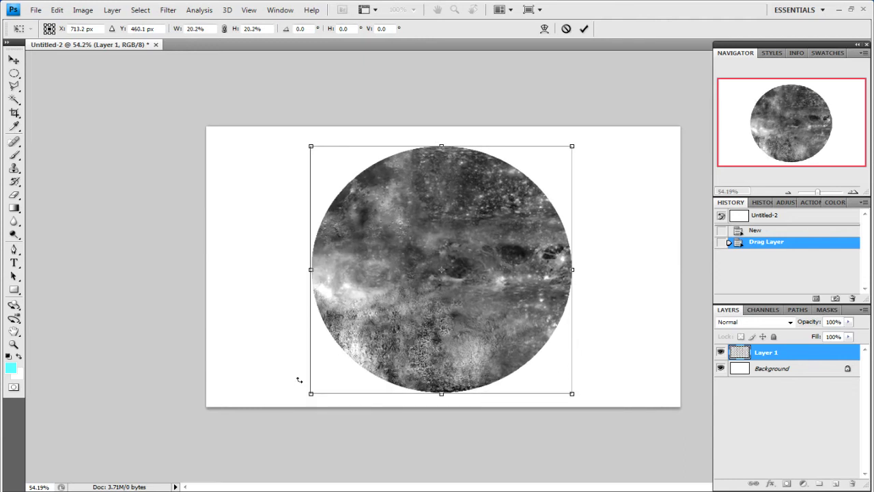
pyautogui.hotkey('shift', 'Right')
pyautogui.hotkey('shift', 'Up')
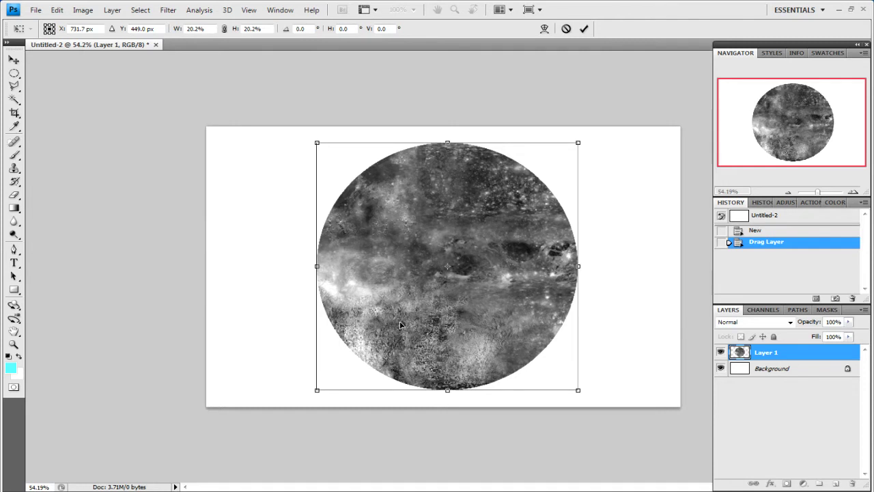
pyautogui.press('Return')
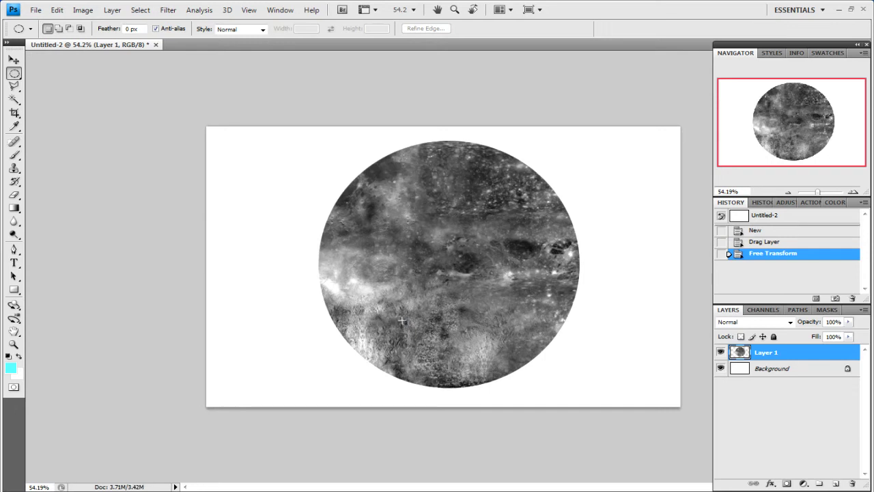
pyautogui.click(14, 60)
pyautogui.hotkey('shift', 'Left')
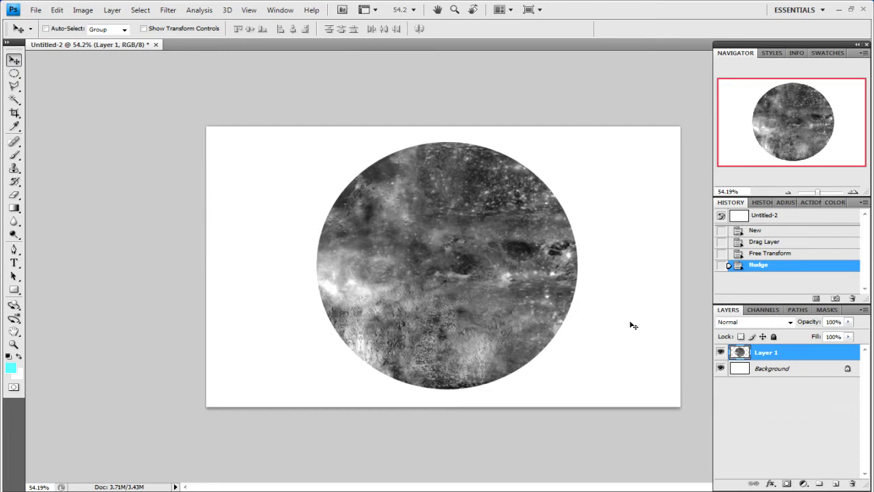
# Load the moon circle as a selection and apply Spherize at 100% Normal.
pyautogui.keyDown('ctrl'); pyautogui.click(739, 353); pyautogui.keyUp('ctrl')
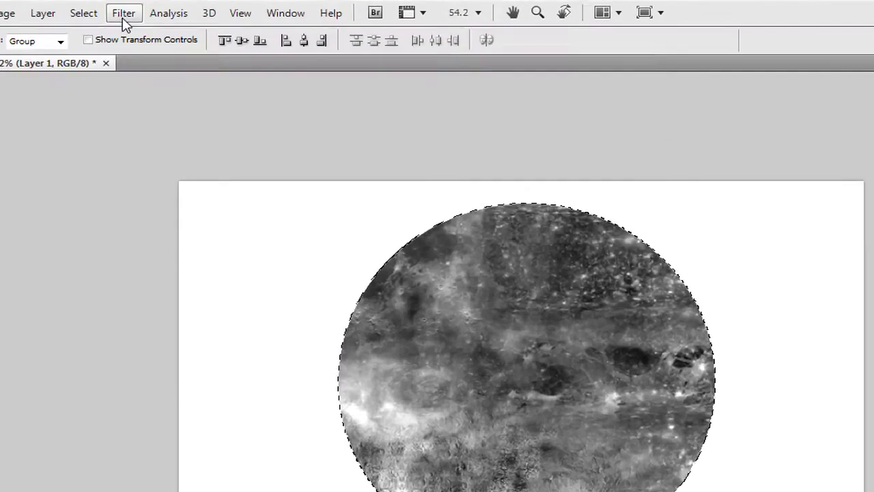
pyautogui.click(168, 9)
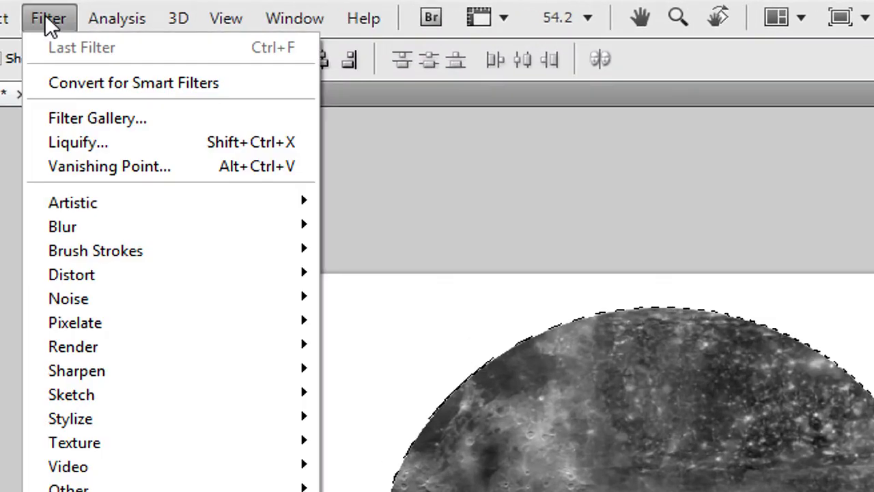
pyautogui.moveTo(142, 274)
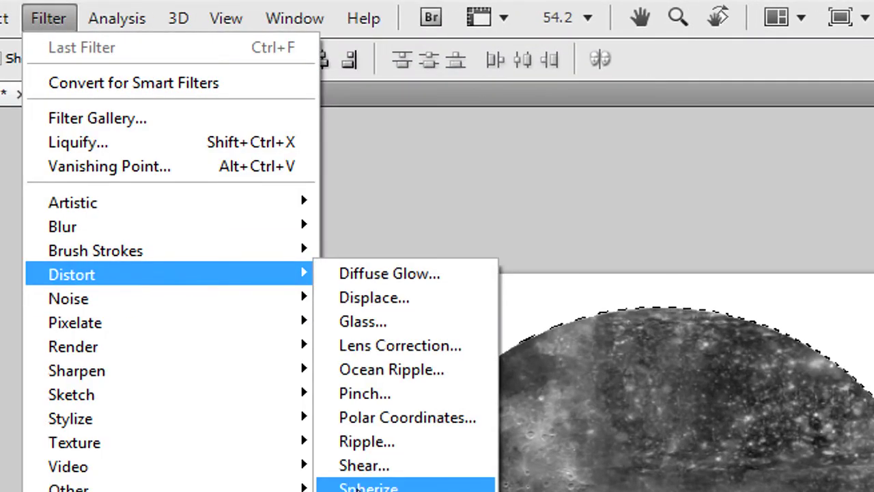
pyautogui.click(383, 486)
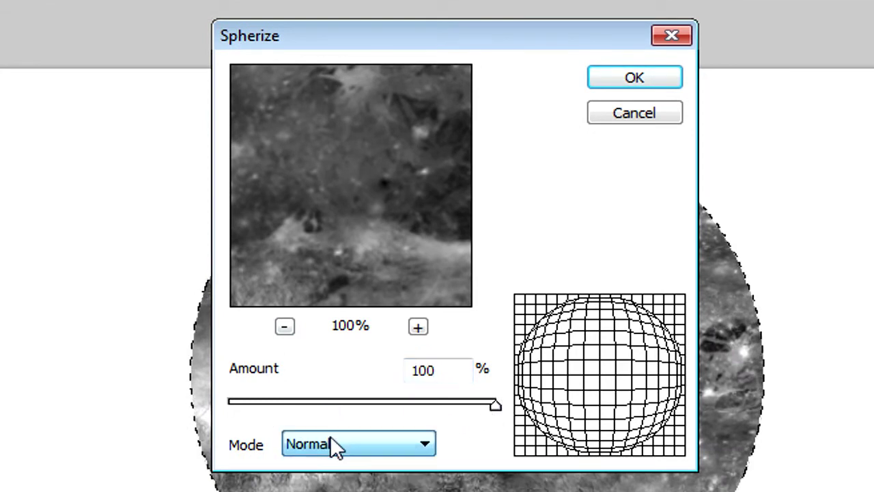
pyautogui.click(286, 328)
pyautogui.click(286, 327)
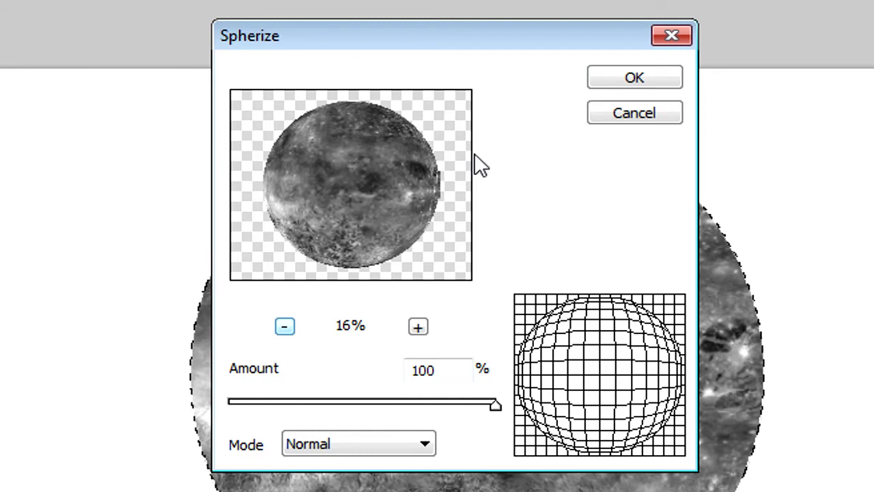
pyautogui.click(642, 78)
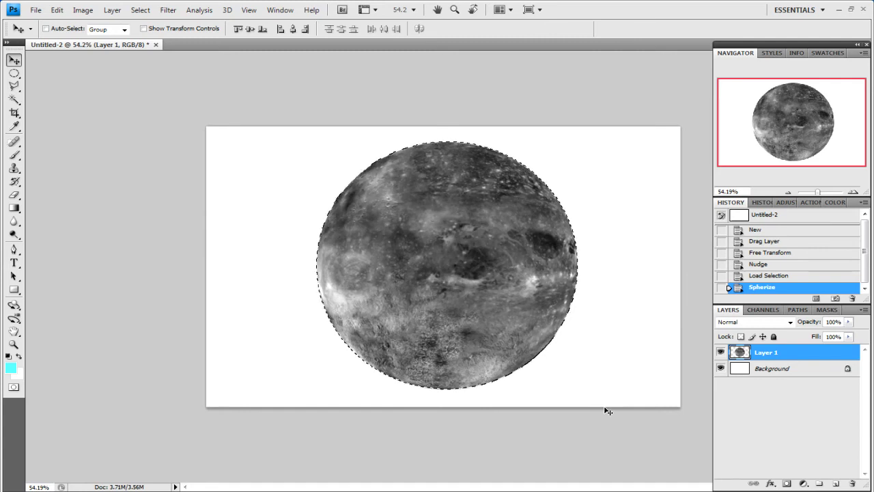
# Rotate the moon with Free Transform, undo the rotation, then deselect.
pyautogui.hotkey('ctrl', 't')
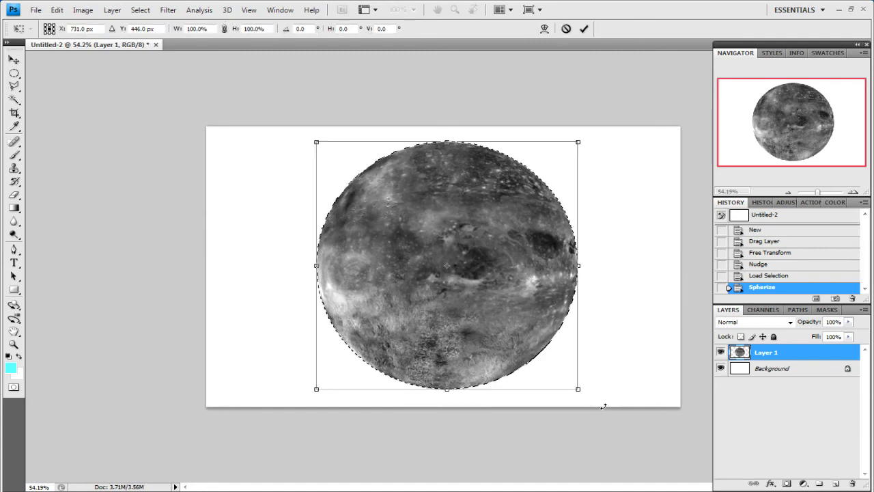
pyautogui.moveTo(531, 454); pyautogui.dragTo(523, 284)
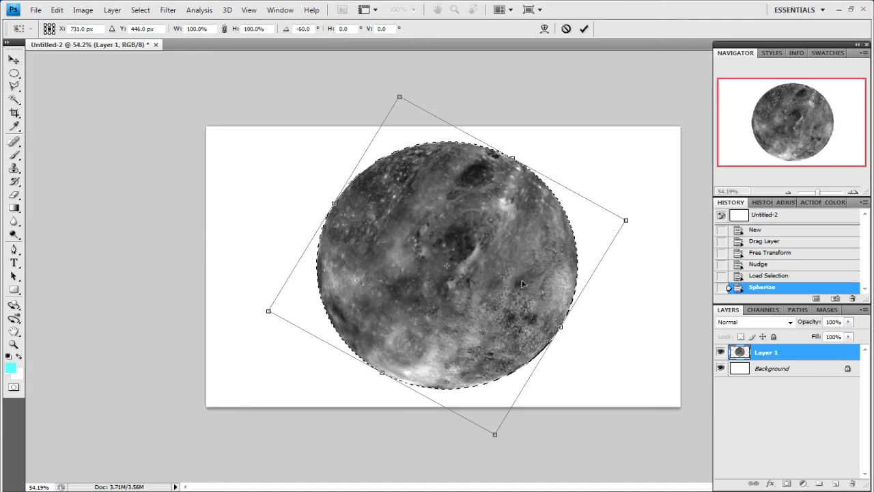
pyautogui.doubleClick(498, 280)
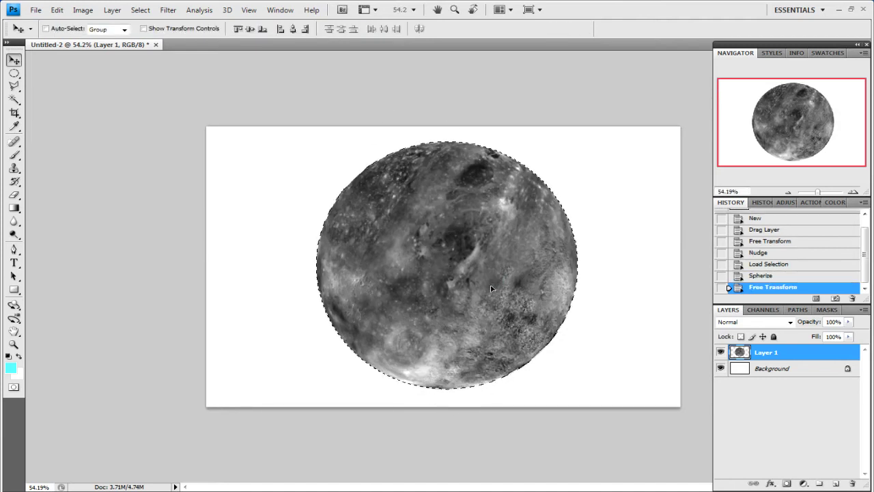
pyautogui.hotkey('ctrl', 'z')
pyautogui.hotkey('ctrl', 'z')
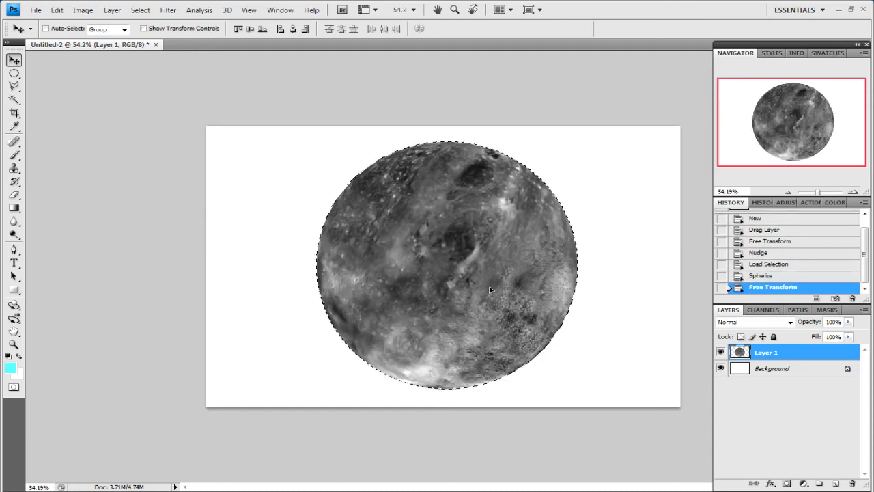
pyautogui.hotkey('ctrl', 'd')
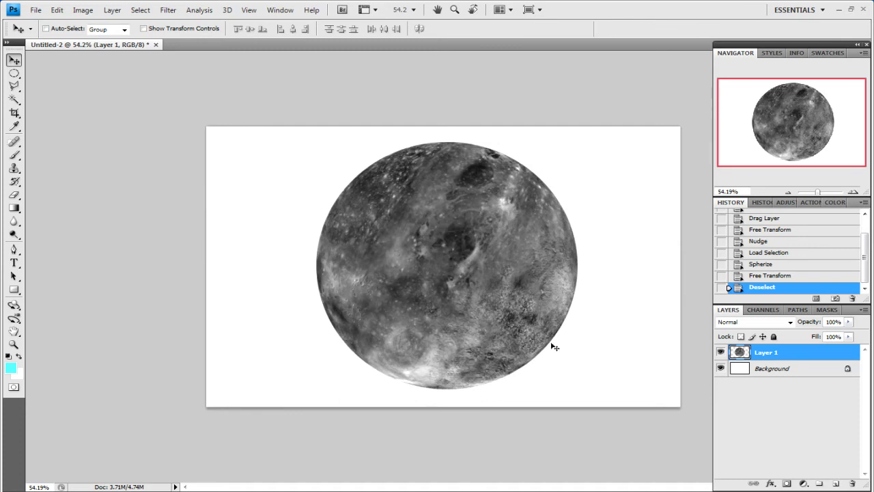
# Convert the white Background into a regular Layer 0.
pyautogui.click(803, 374)
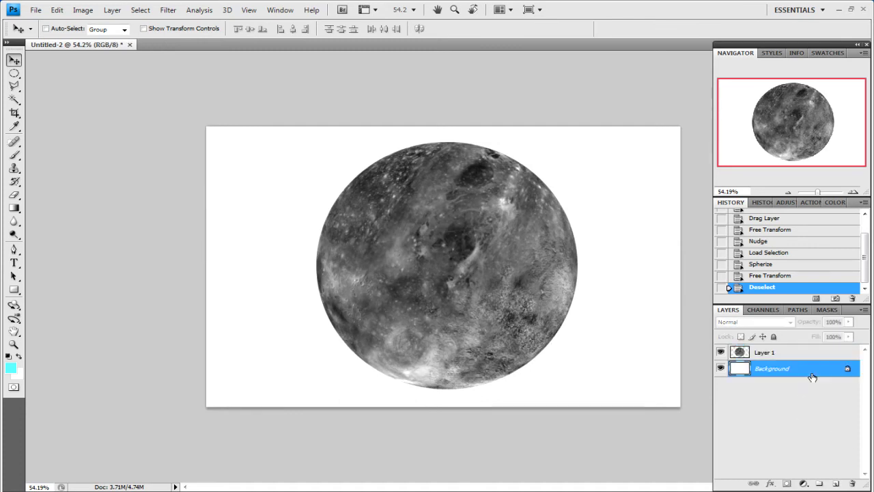
pyautogui.doubleClick(803, 374)
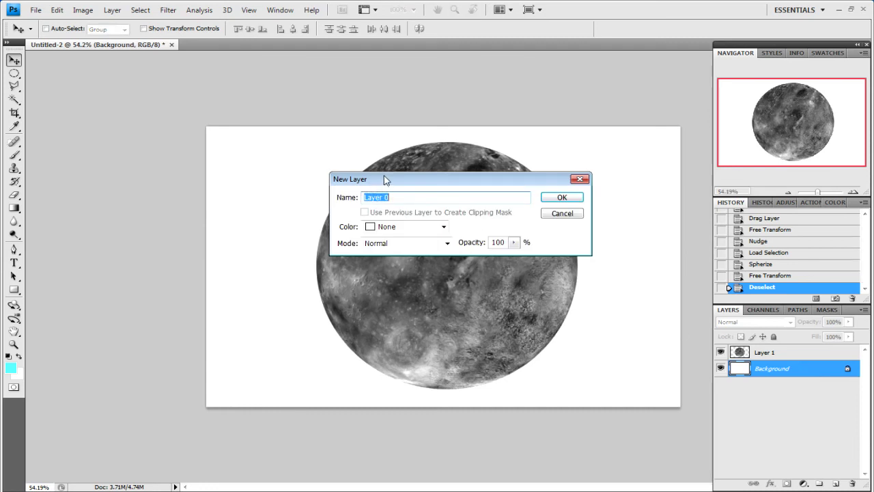
pyautogui.moveTo(386, 180); pyautogui.dragTo(471, 186)
pyautogui.click(641, 202)
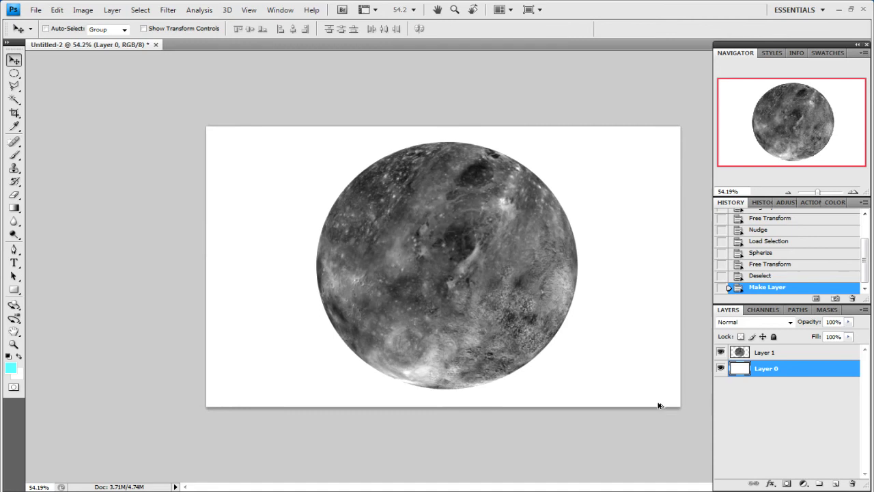
# Reset the default colours and fill Layer 0 with solid black.
pyautogui.press('d')
pyautogui.hotkey('alt', 'd')
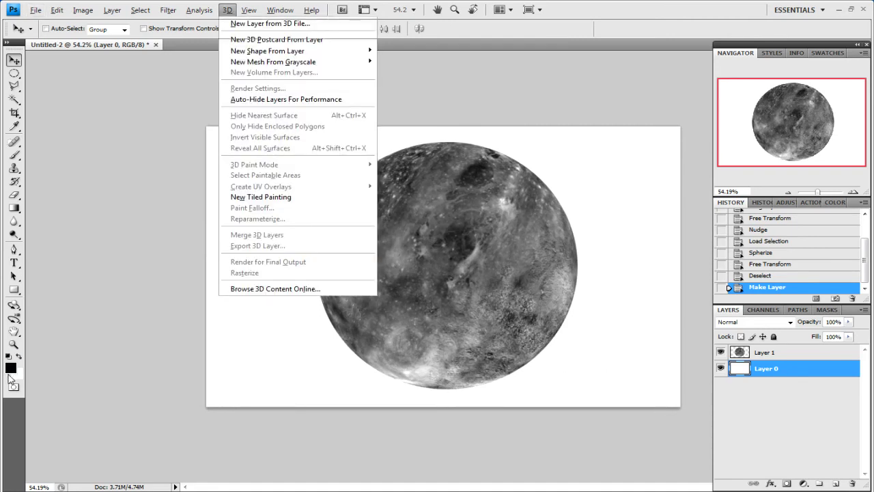
pyautogui.press('Escape')
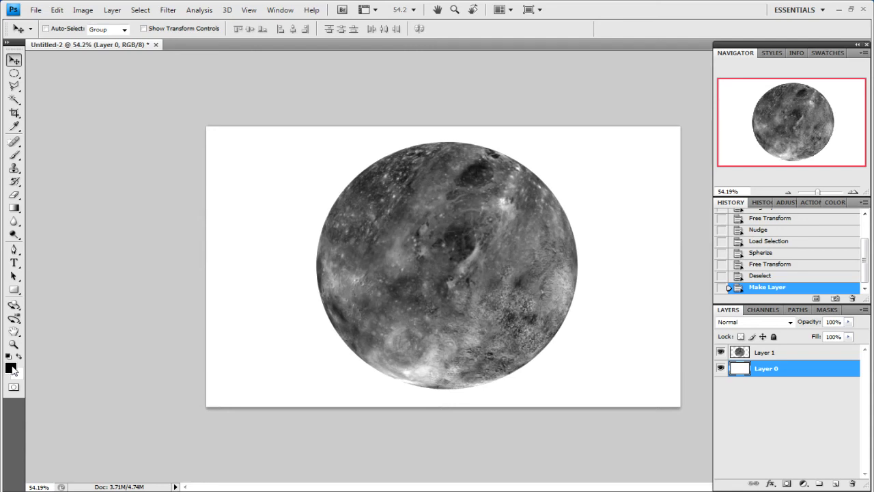
pyautogui.hotkey('ctrl', 'BackSpace')
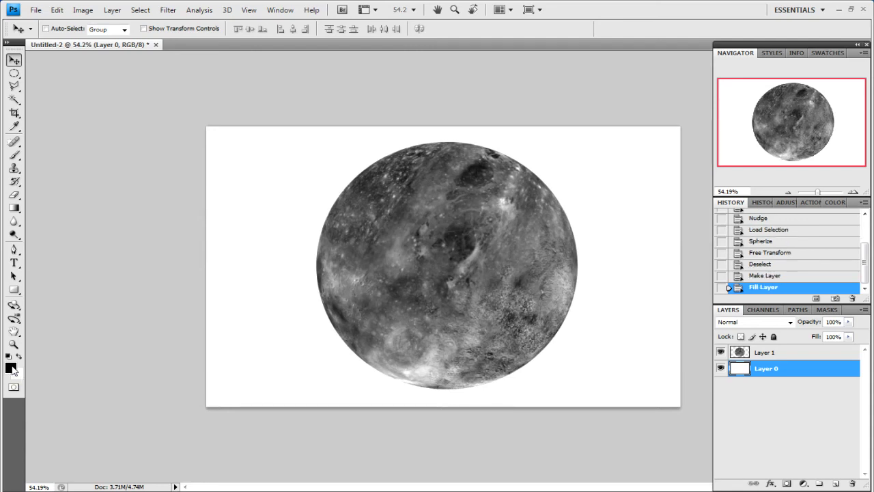
pyautogui.hotkey('alt', 'BackSpace')
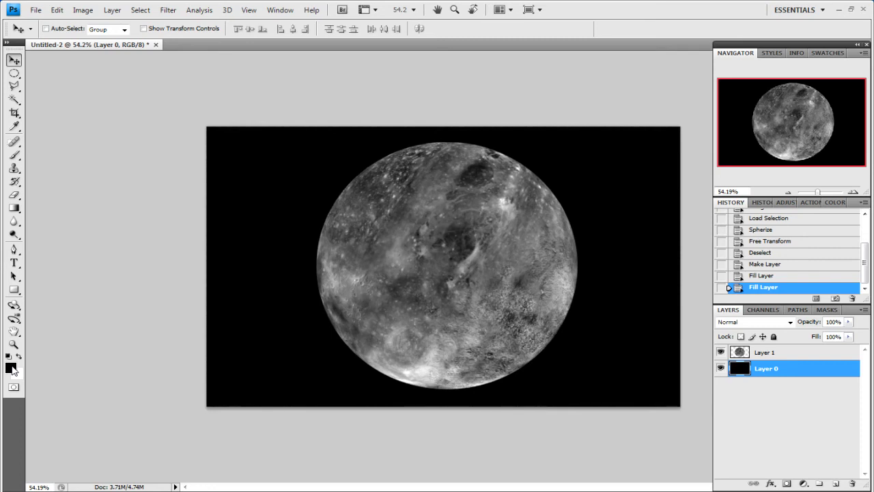
# Open Layer 1's Layer Style and enable Inner Shadow, Outer Glow and Inner Glow.
pyautogui.click(777, 359)
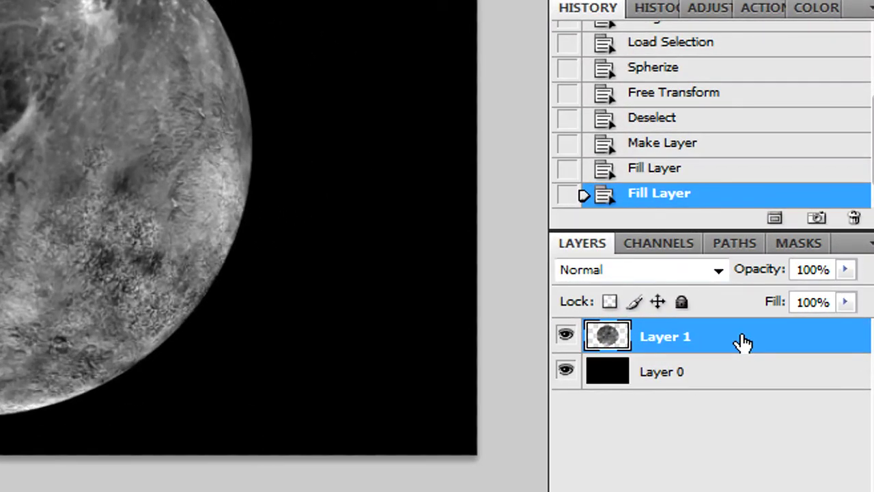
pyautogui.doubleClick(743, 343)
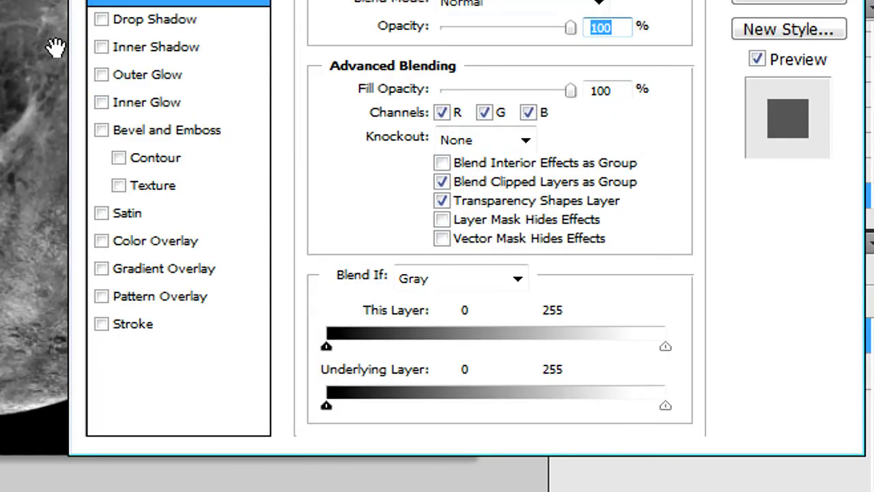
pyautogui.click(148, 74)
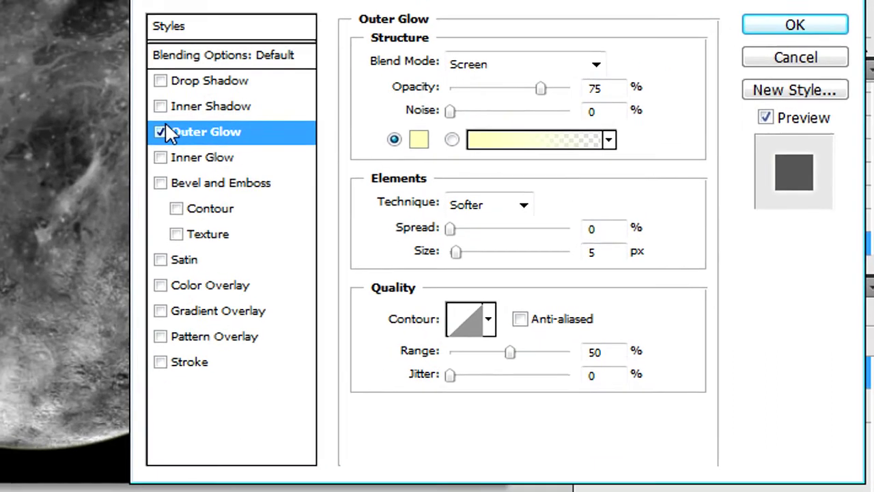
pyautogui.click(101, 46)
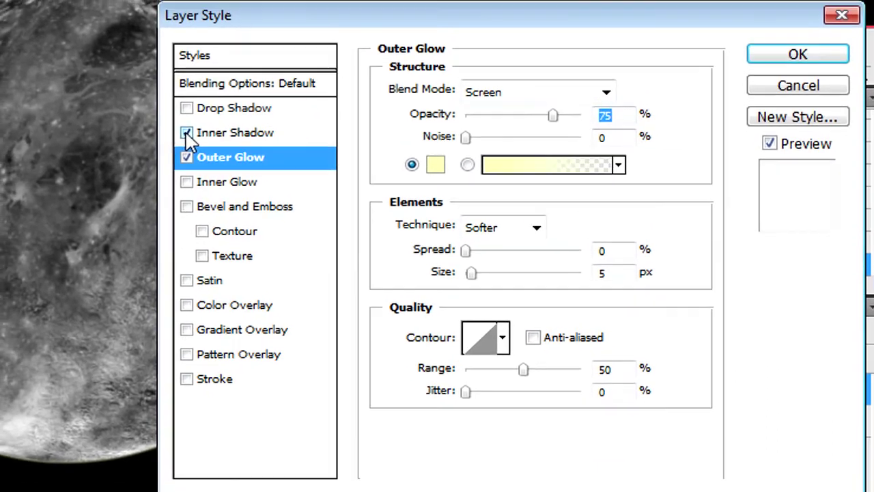
pyautogui.click(188, 182)
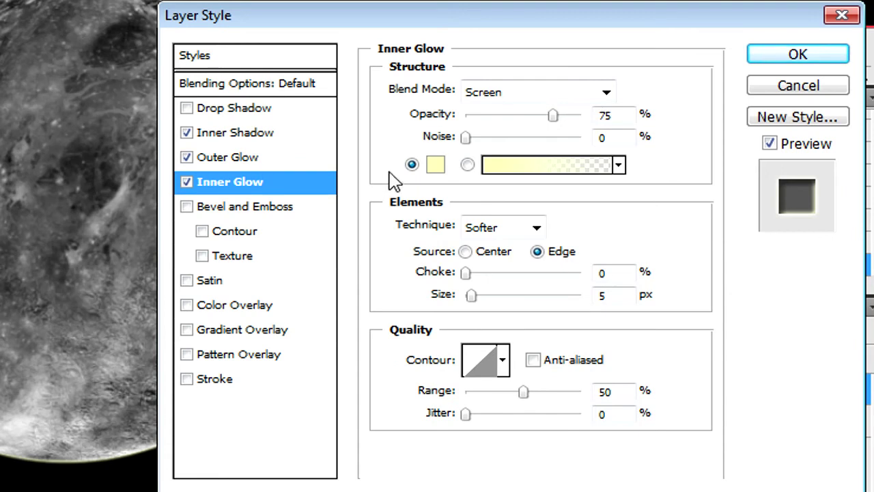
# Set the Inner Glow colour to bright cyan 00f0ff.
pyautogui.click(436, 166)
pyautogui.moveTo(169, 88); pyautogui.dragTo(2, 49)
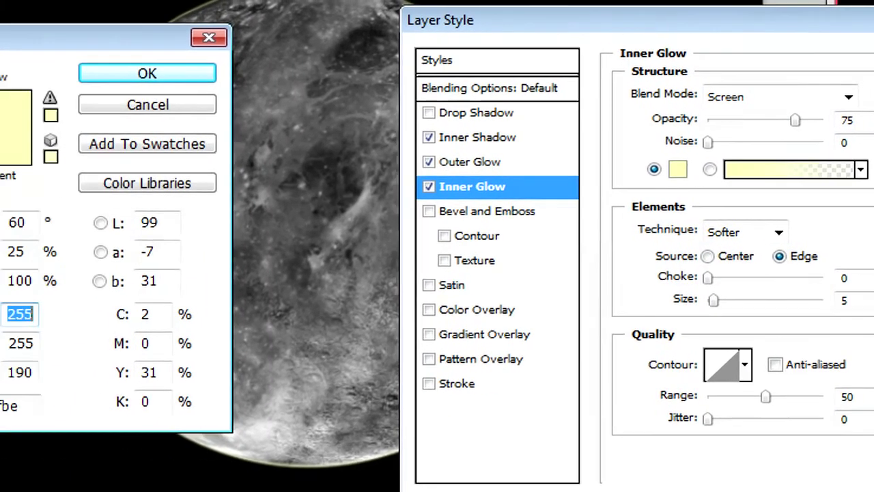
pyautogui.moveTo(198, 321); pyautogui.dragTo(201, 225)
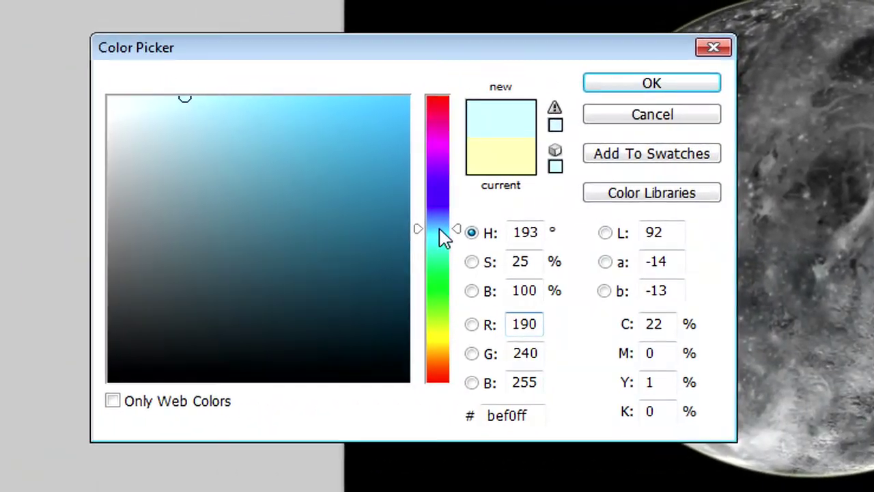
pyautogui.moveTo(443, 236); pyautogui.dragTo(439, 243)
pyautogui.click(409, 97)
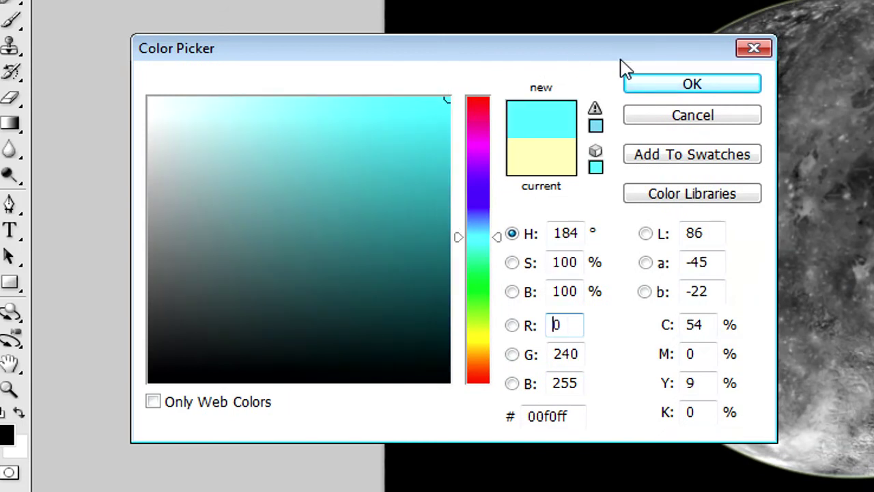
pyautogui.click(691, 82)
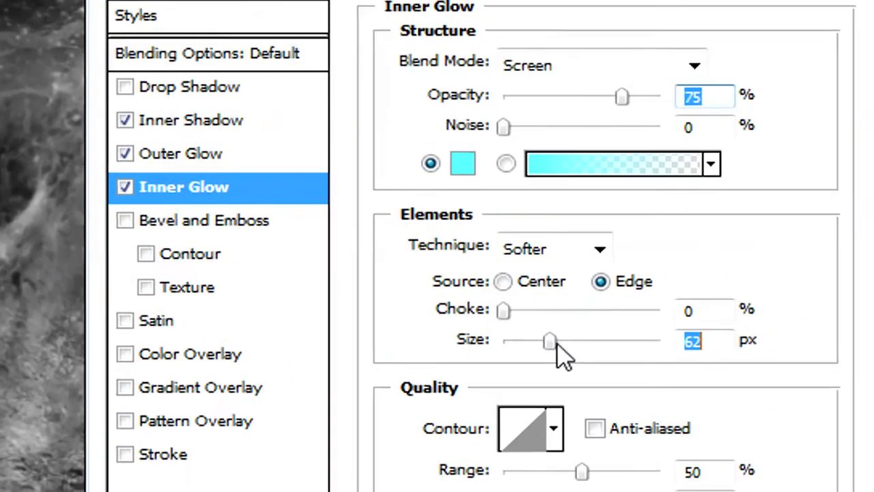
# Give the Inner Glow size 150 px, 18% choke, Normal blend mode and 42% opacity.
pyautogui.moveTo(872, 327); pyautogui.dragTo(873, 327)
pyautogui.moveTo(477, 348); pyautogui.dragTo(487, 348)
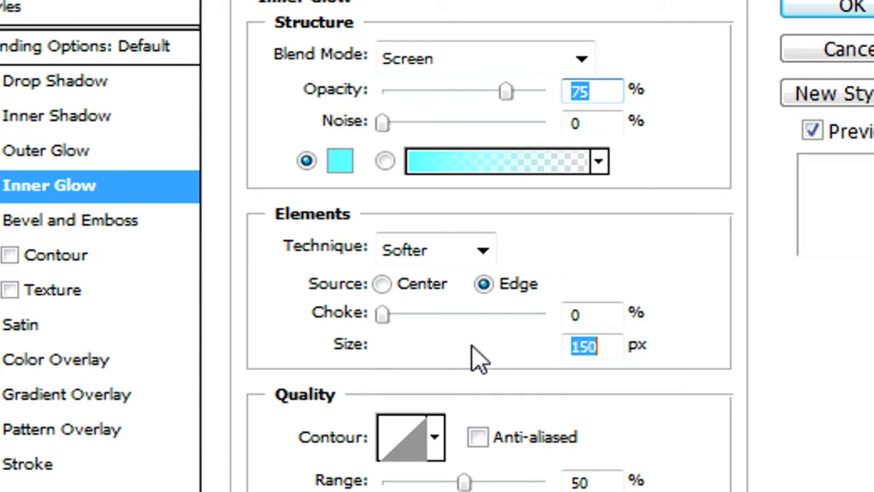
pyautogui.moveTo(383, 314); pyautogui.dragTo(414, 316)
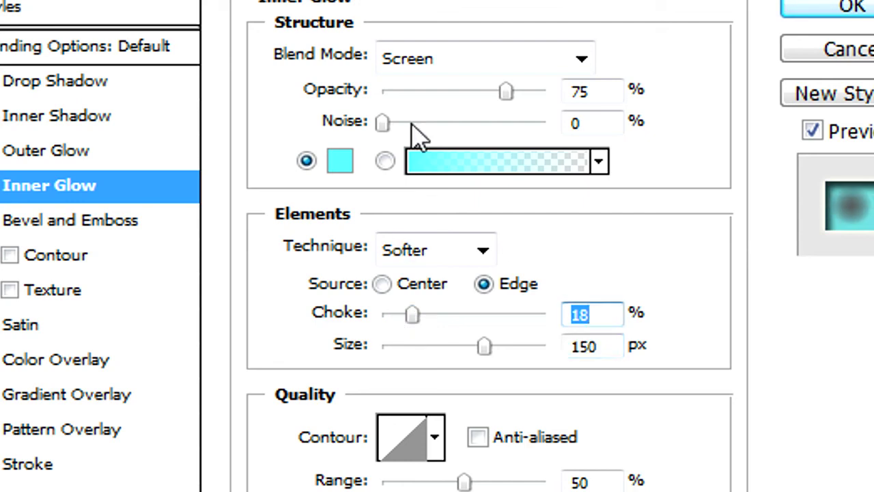
pyautogui.click(524, 58)
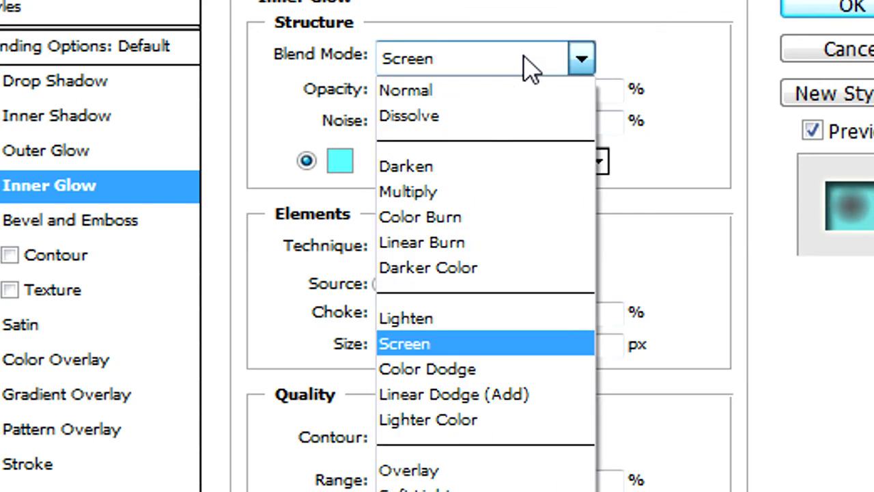
pyautogui.click(500, 86)
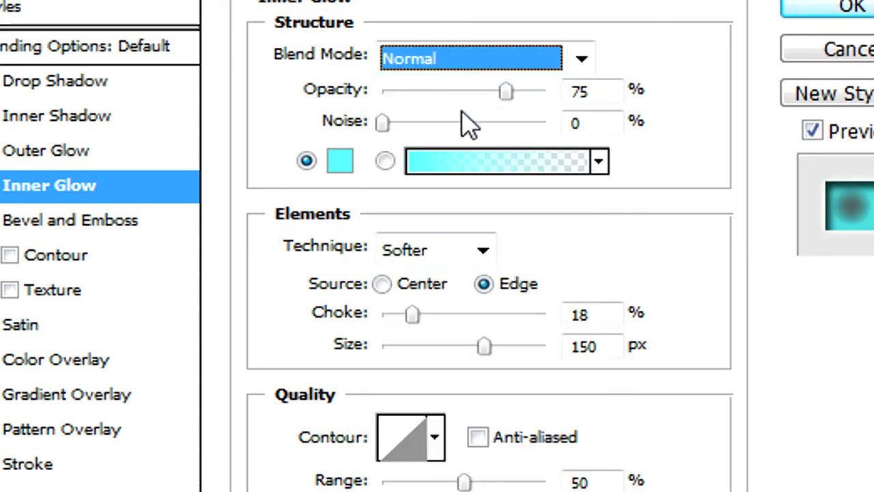
pyautogui.click(504, 91)
pyautogui.moveTo(503, 89); pyautogui.dragTo(464, 91)
# Enlarge the Outer Glow to 13 px with a slight spread.
pyautogui.click(94, 155)
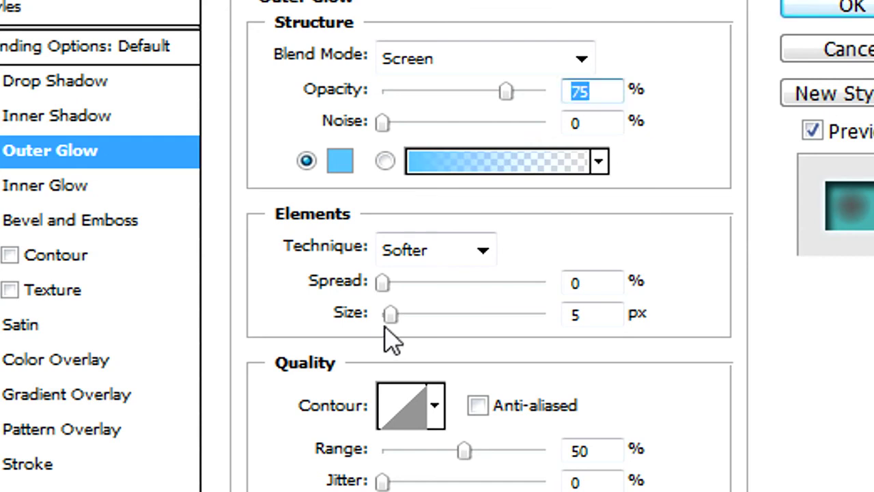
pyautogui.moveTo(390, 314); pyautogui.dragTo(406, 313)
pyautogui.moveTo(383, 283); pyautogui.dragTo(386, 282)
# Set the Inner Shadow to 114 px size, 36 px distance, Normal mode, 40% opacity.
pyautogui.click(137, 120)
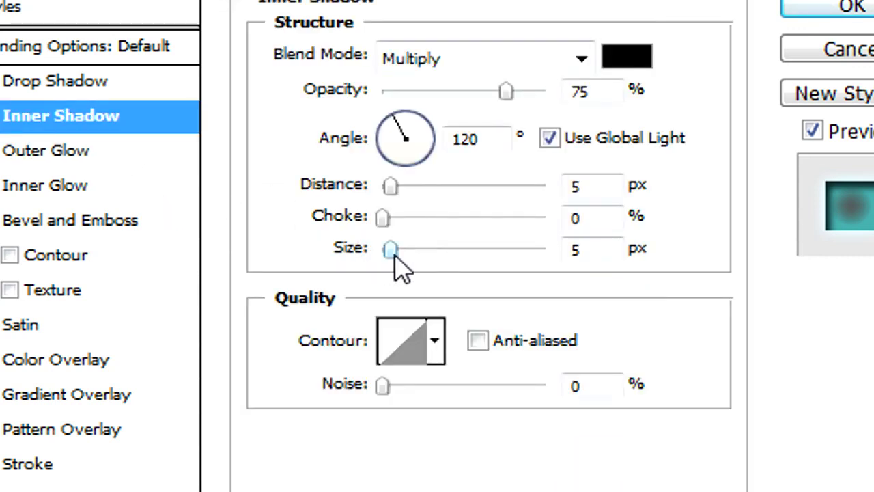
pyautogui.moveTo(392, 252); pyautogui.dragTo(426, 266)
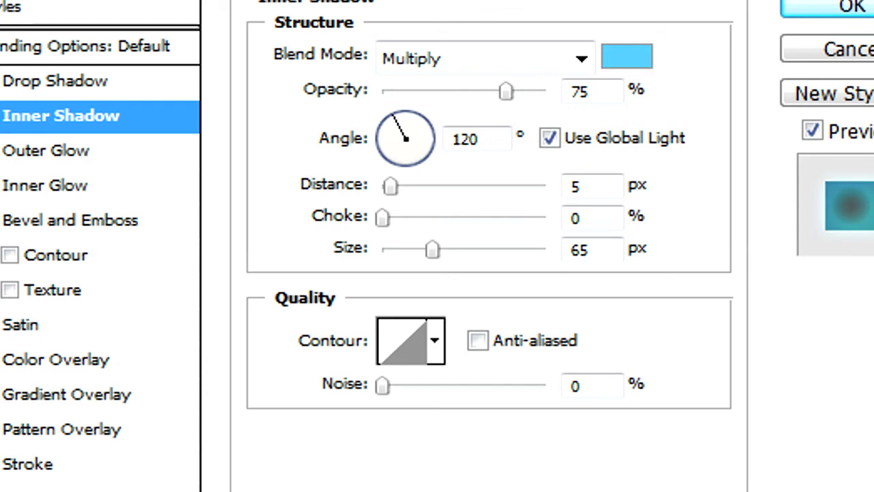
pyautogui.moveTo(391, 185); pyautogui.dragTo(443, 186)
pyautogui.click(468, 59)
pyautogui.click(445, 87)
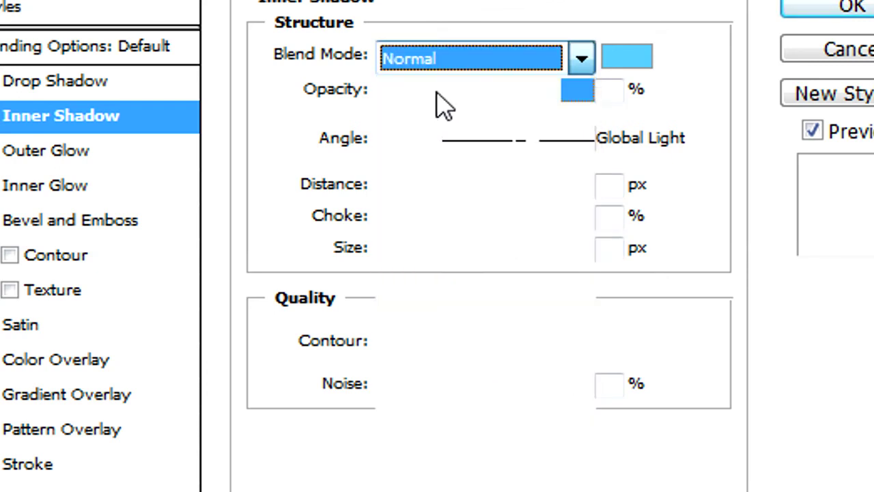
pyautogui.moveTo(509, 92); pyautogui.dragTo(448, 96)
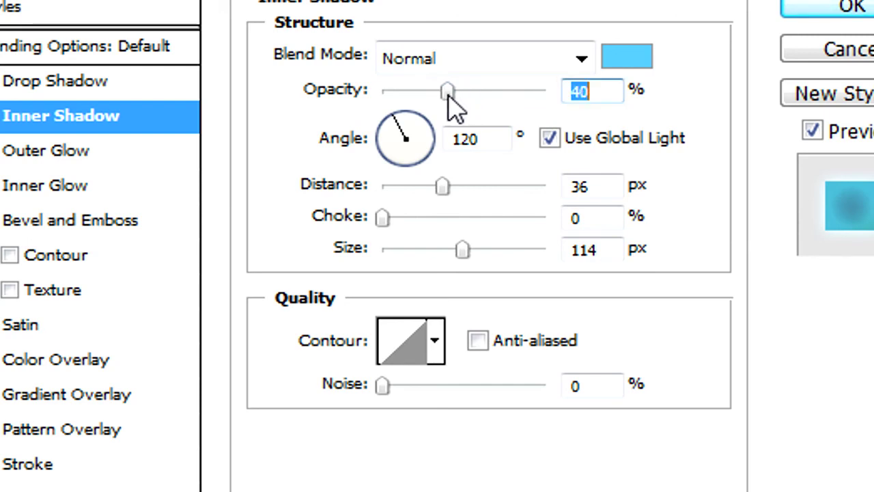